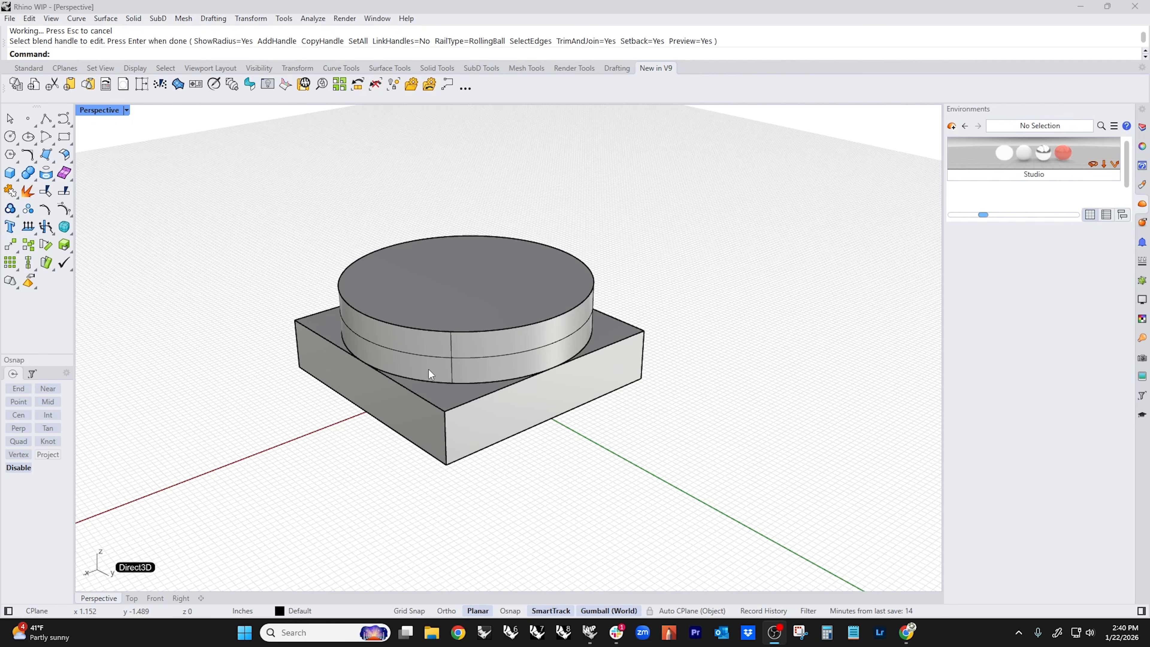
- Start a 0.5-radius edge fillet on all edges of the combined box and cylinder solid, with the preview shown
right_drag(428, 370, 506, 392)
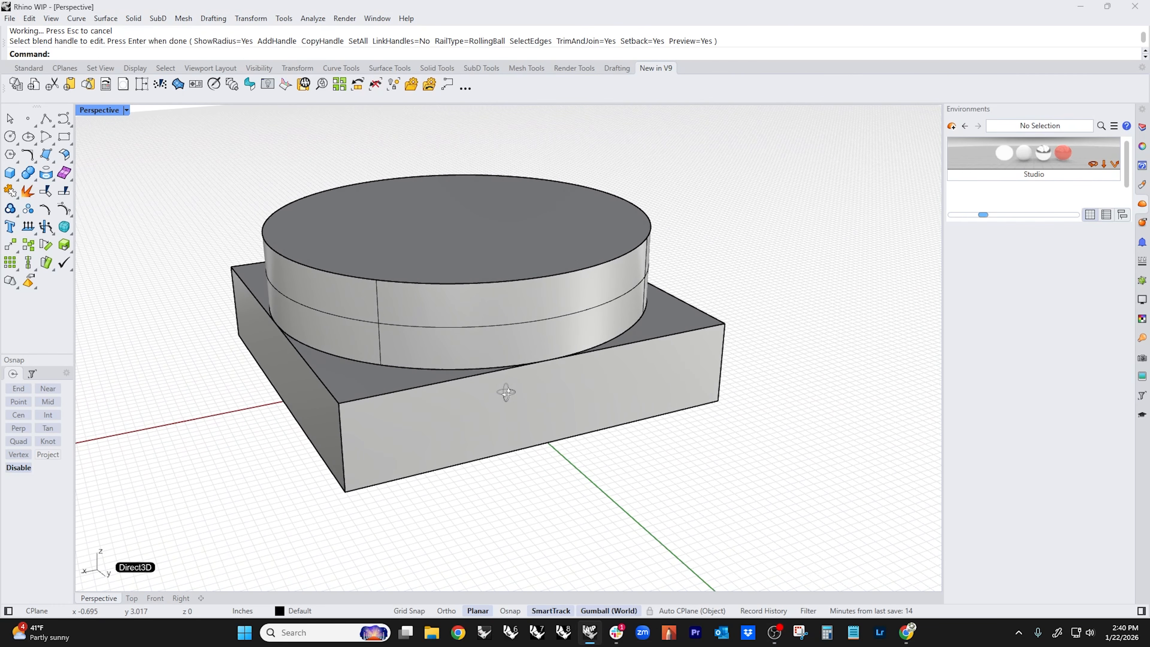
click(36, 181)
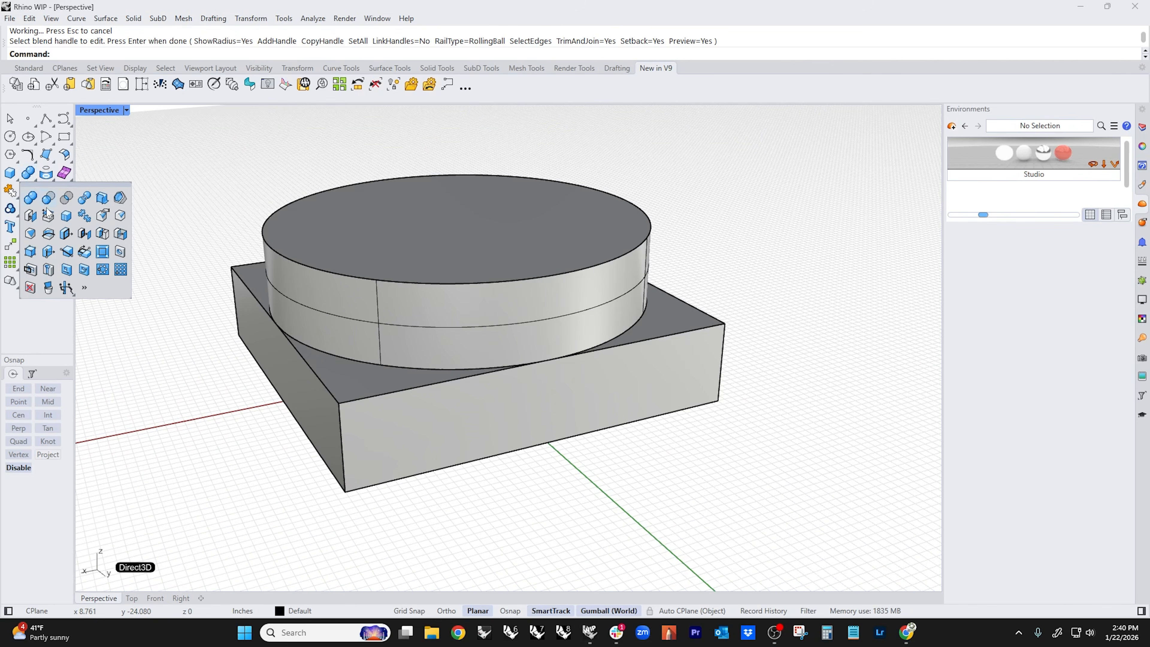
click(103, 215)
drag(188, 130, 894, 535)
key(Return)
right_drag(596, 458, 597, 471)
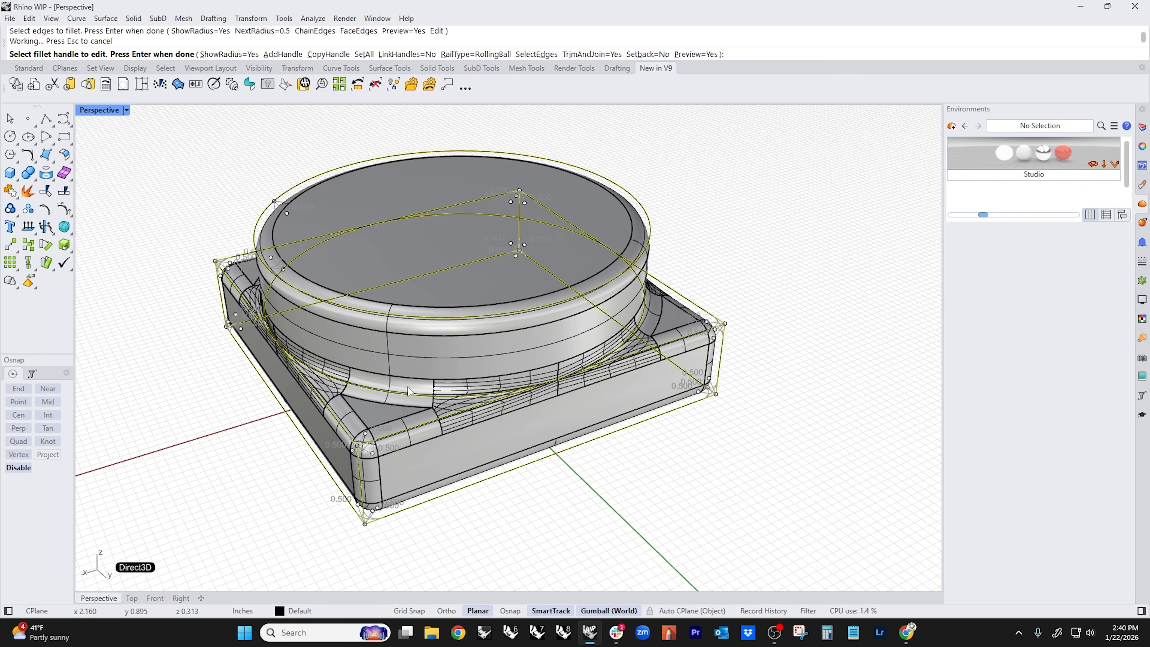
mouse_move(568, 483)
right_down()
mouse_move(560, 501)
mouse_move(550, 479)
mouse_move(558, 476)
right_up()
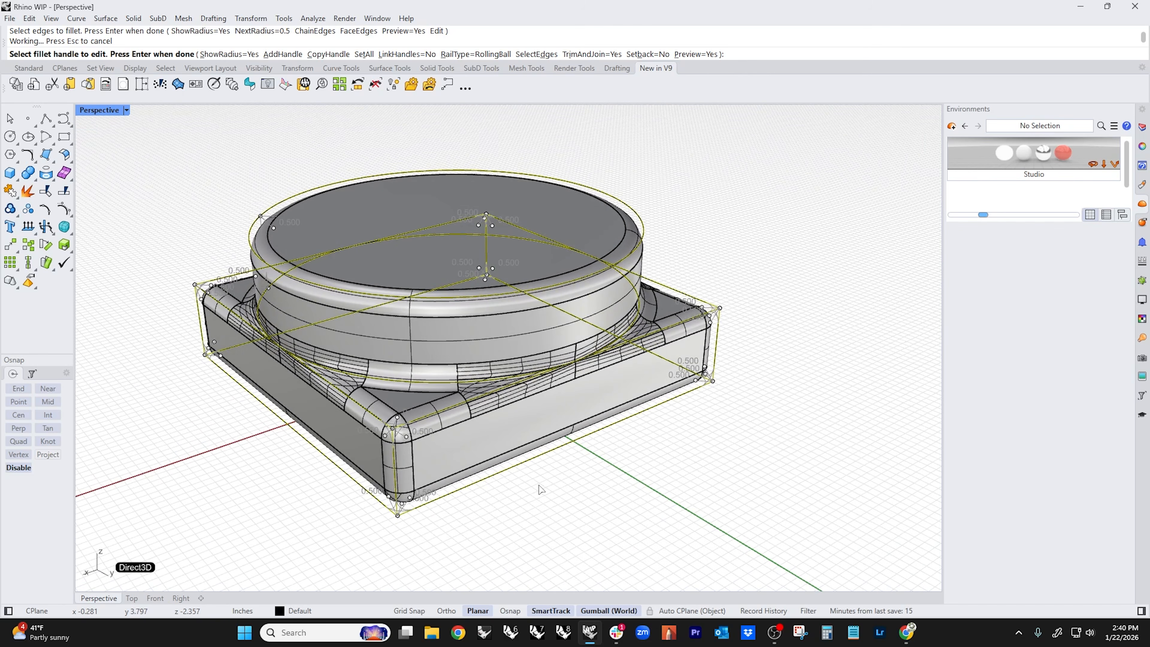
- Preview the fillets with Setback=Yes, inspect the box corners, and return the option to Setback=No
click(647, 54)
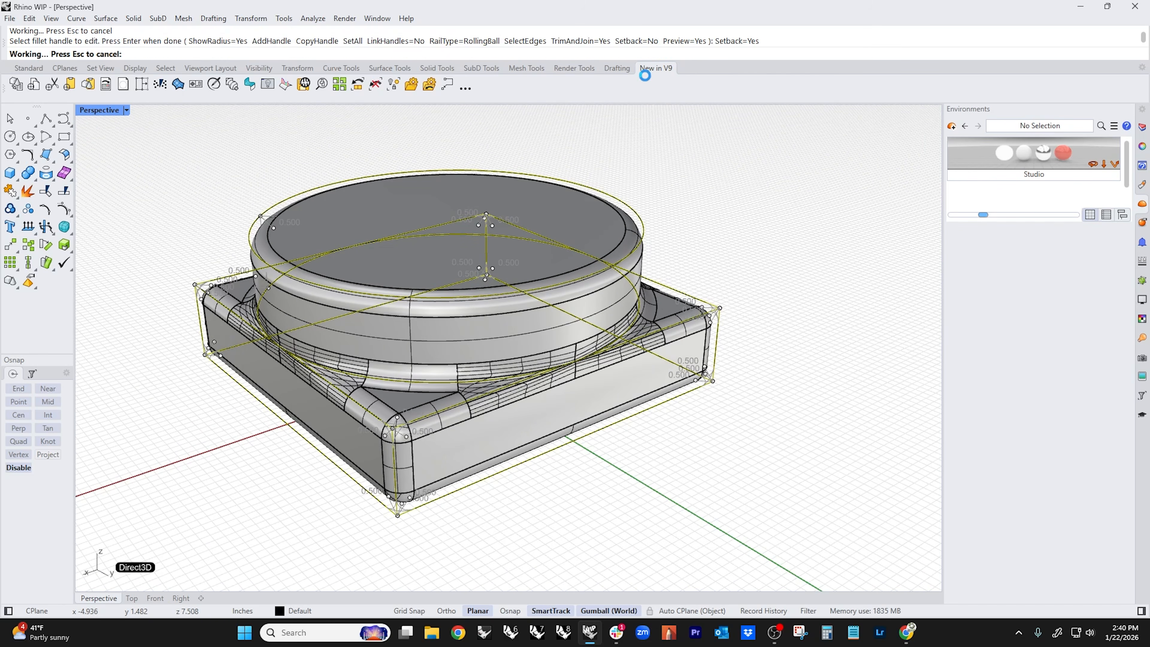
right_drag(471, 374, 443, 391)
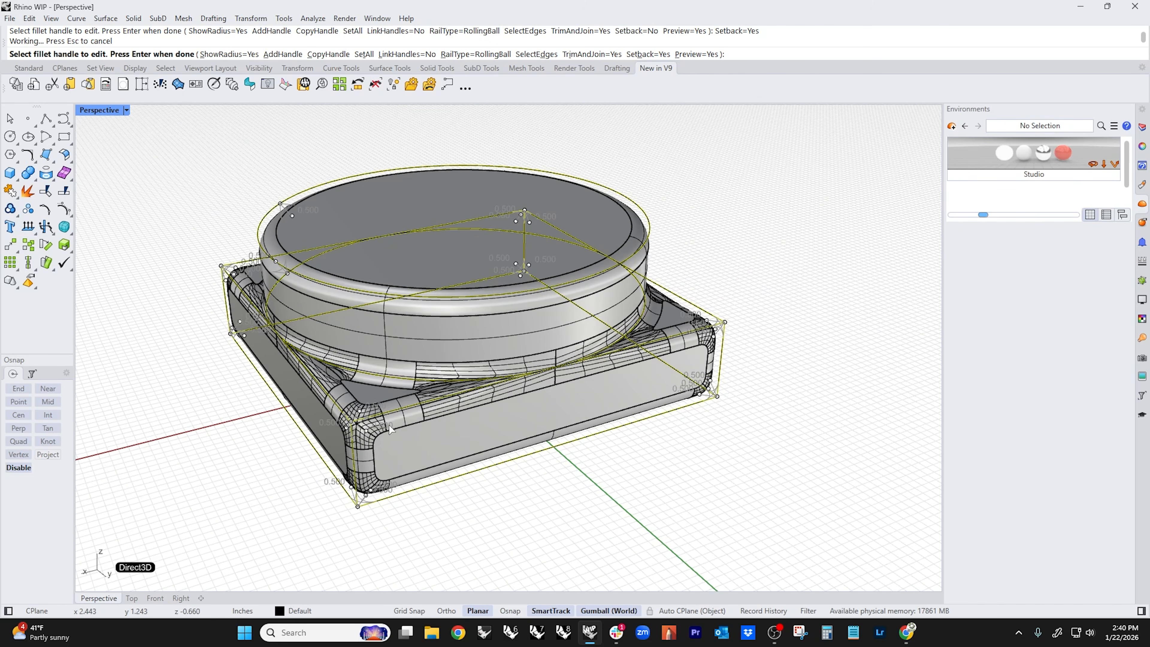
scroll(355, 447, up, 5)
scroll(362, 436, down, 4)
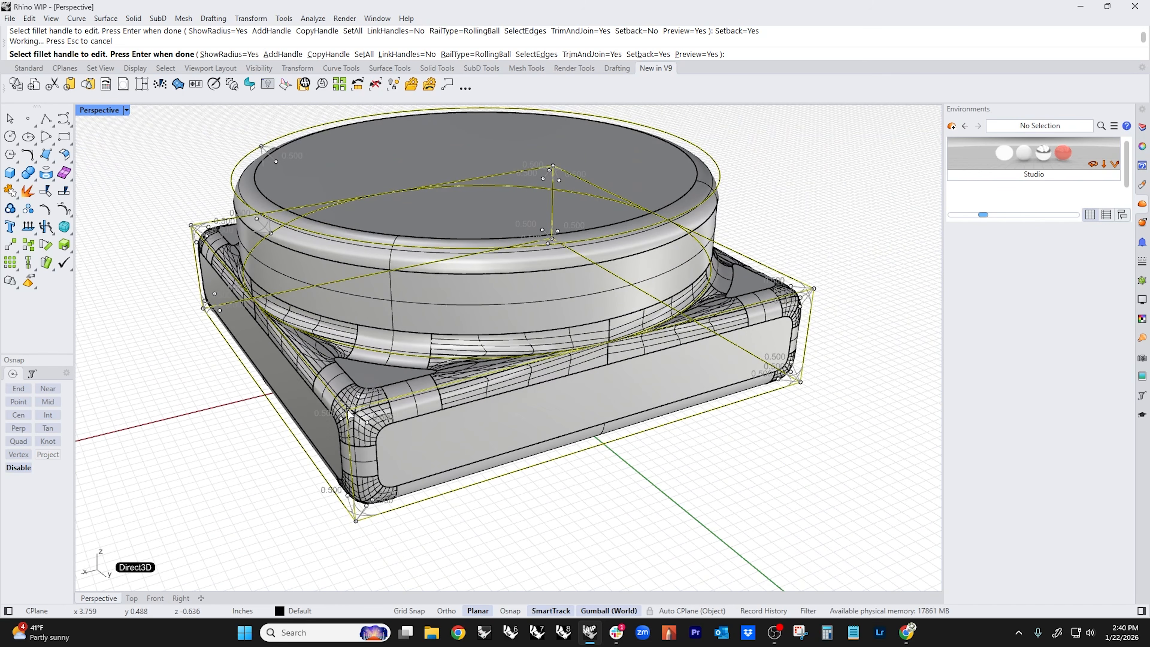
scroll(453, 433, up, 2)
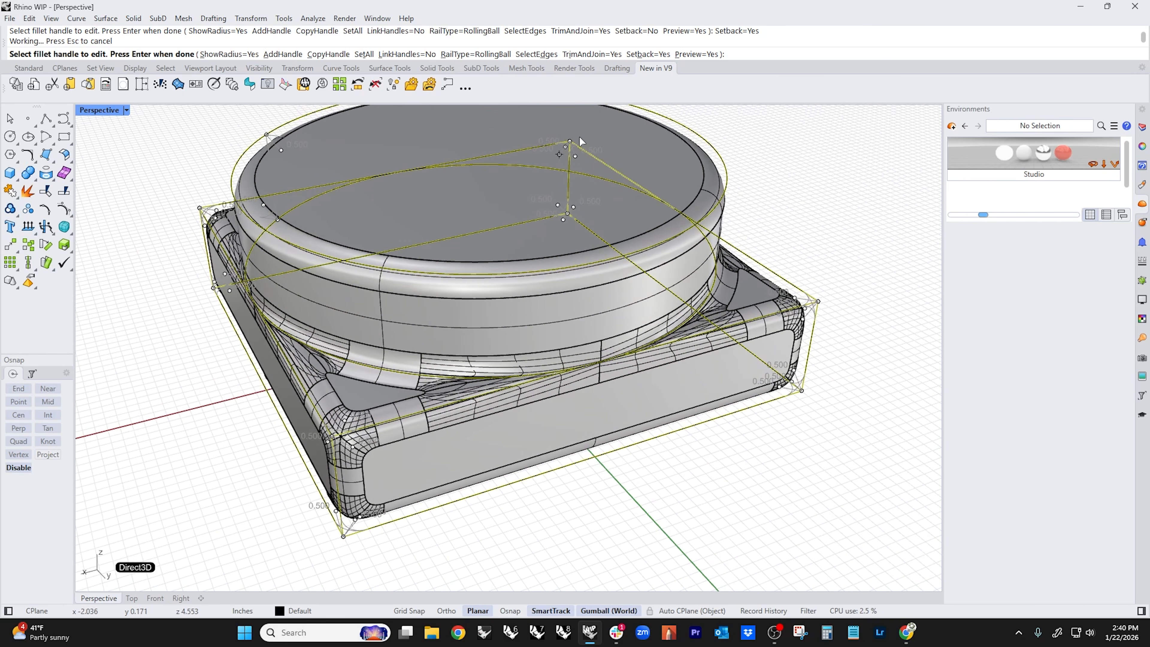
click(647, 54)
- Inspect the rolling-ball fillet preview at the box corners and beneath the cylinder, and apply the fillets
right_drag(579, 403, 468, 430)
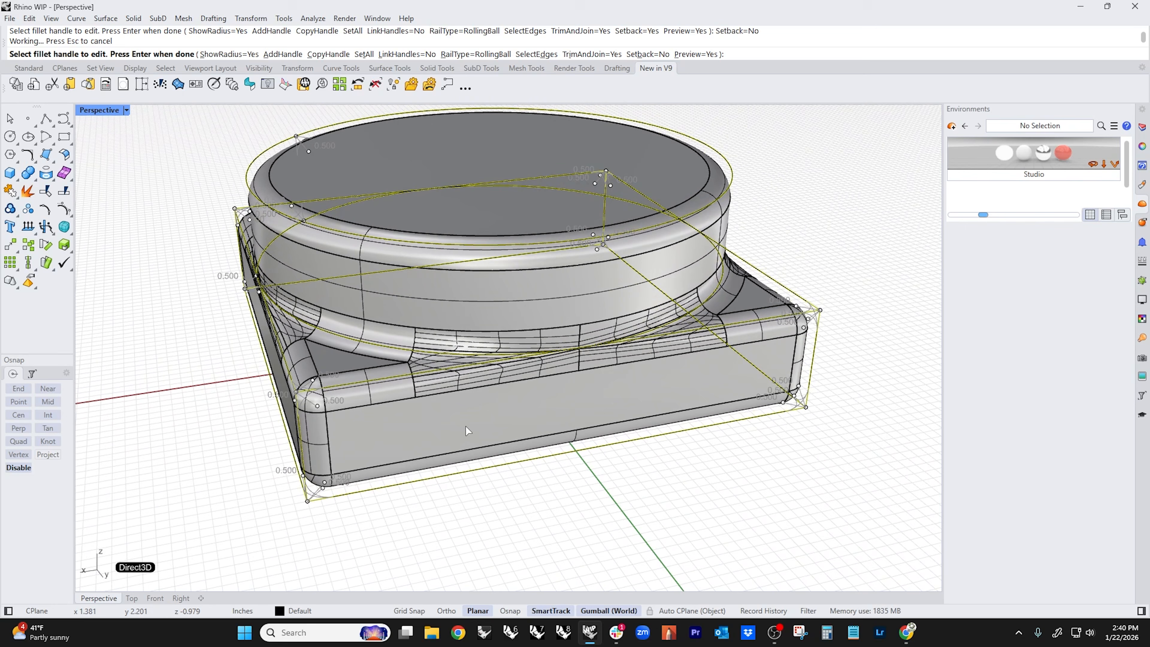
right_drag(539, 424, 456, 429)
scroll(563, 438, up, 5)
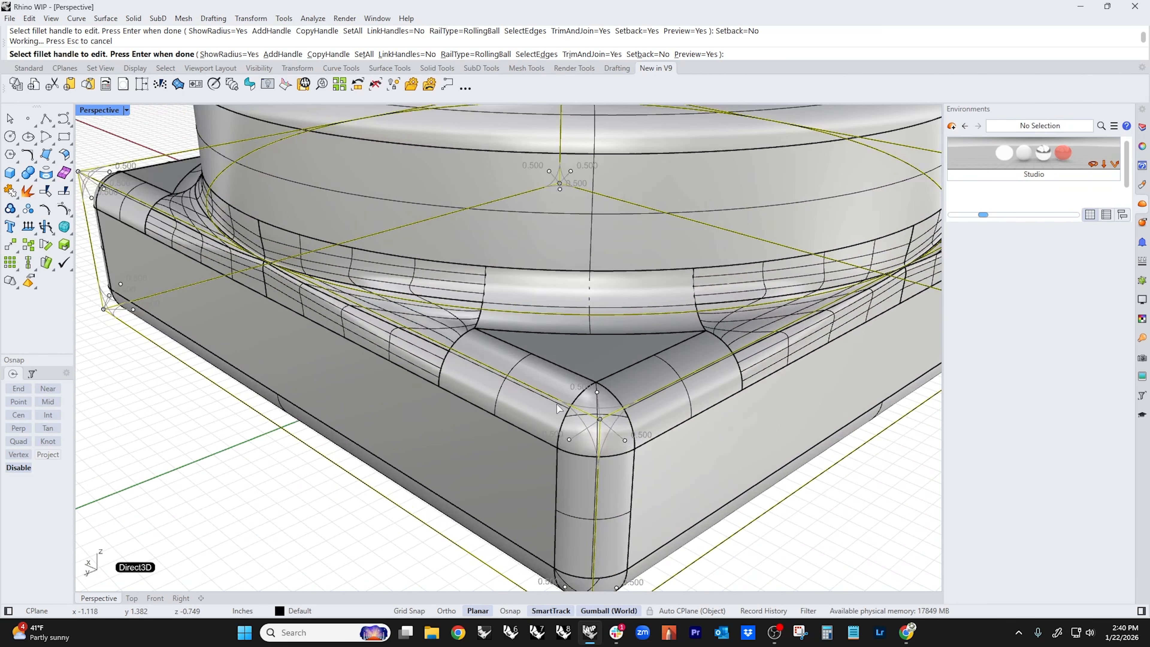
scroll(580, 356, down, 6)
right_drag(495, 395, 451, 355)
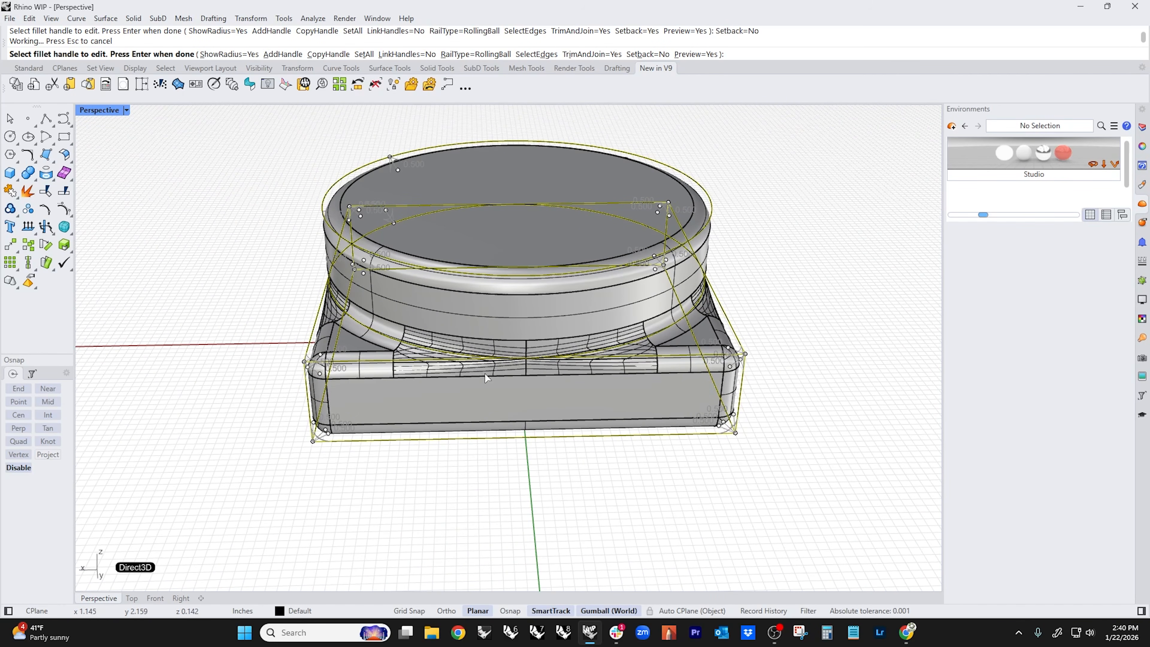
scroll(526, 366, up, 4)
right_drag(528, 392, 578, 399)
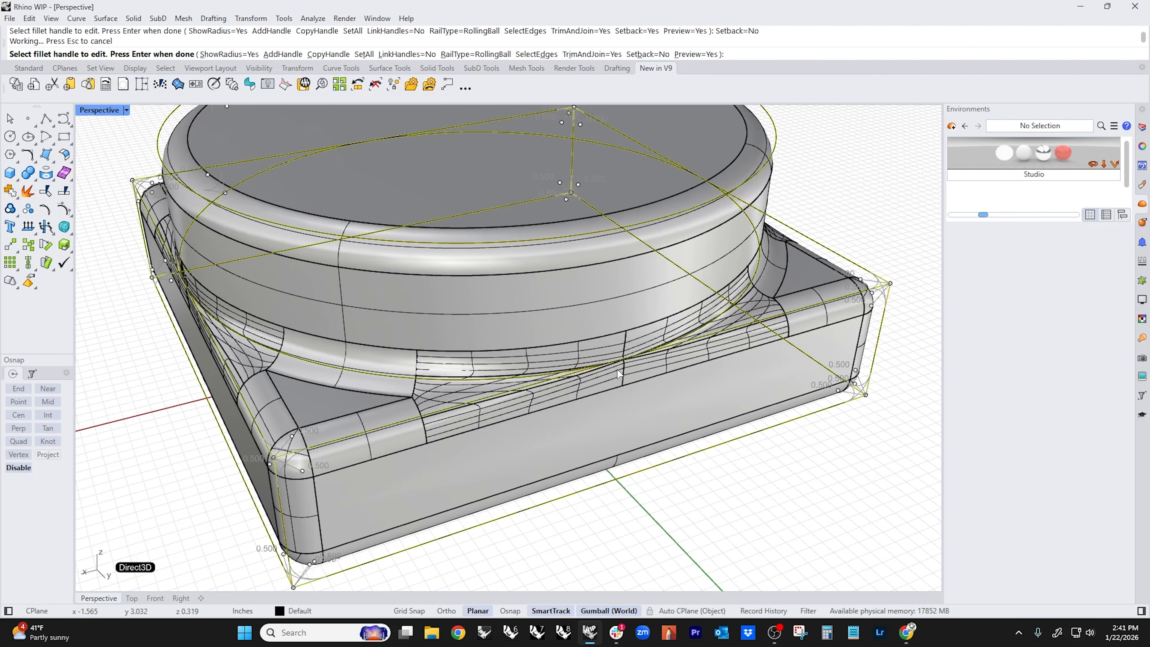
key(Return)
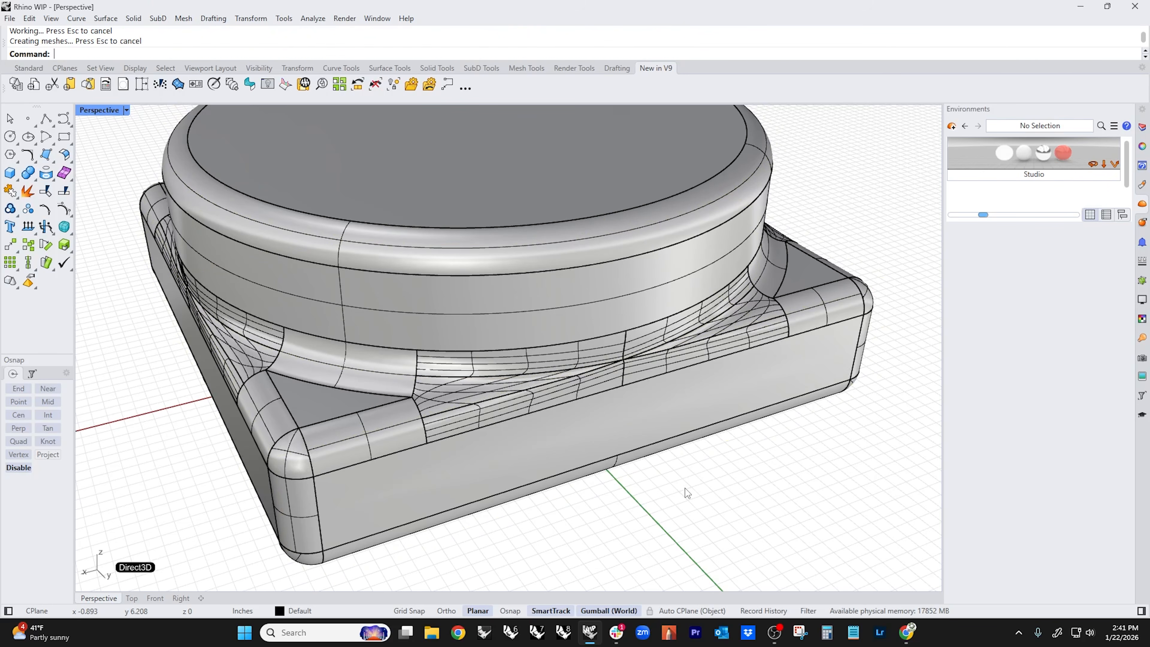
- Switch the Perspective viewport to the Rendered display mode with the filleted solid in view
right_drag(685, 488, 395, 408)
click(103, 110)
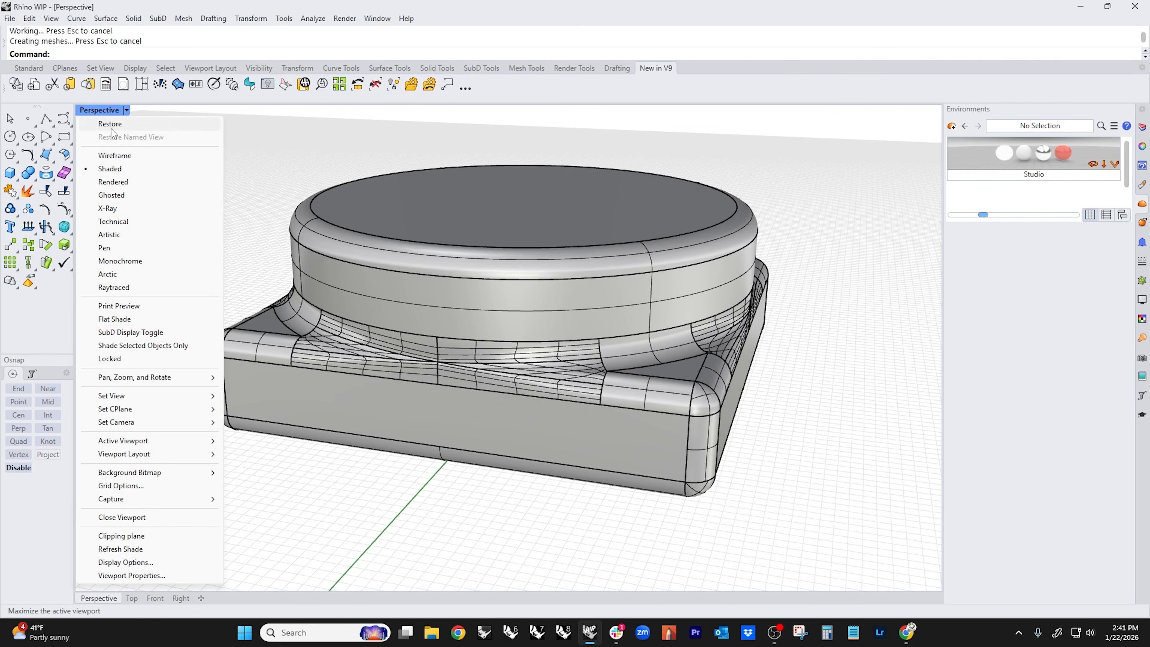
click(114, 180)
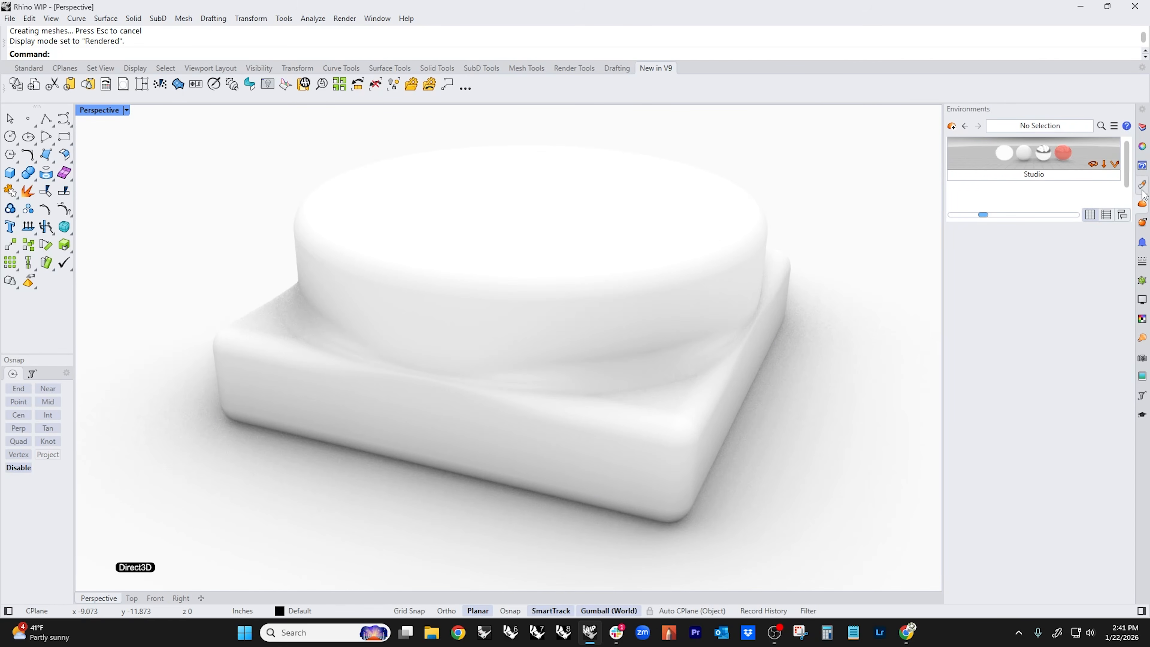
- Create a Paint material, set its color to pure red, and assign it to the filleted solid
click(1141, 185)
click(951, 126)
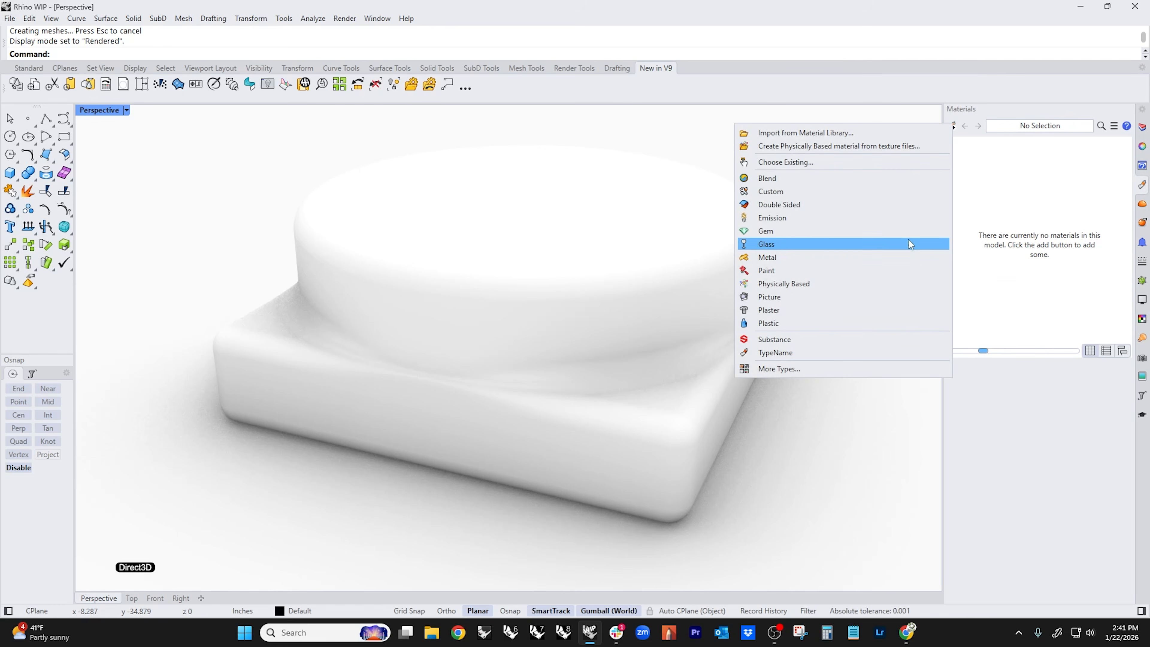
click(777, 271)
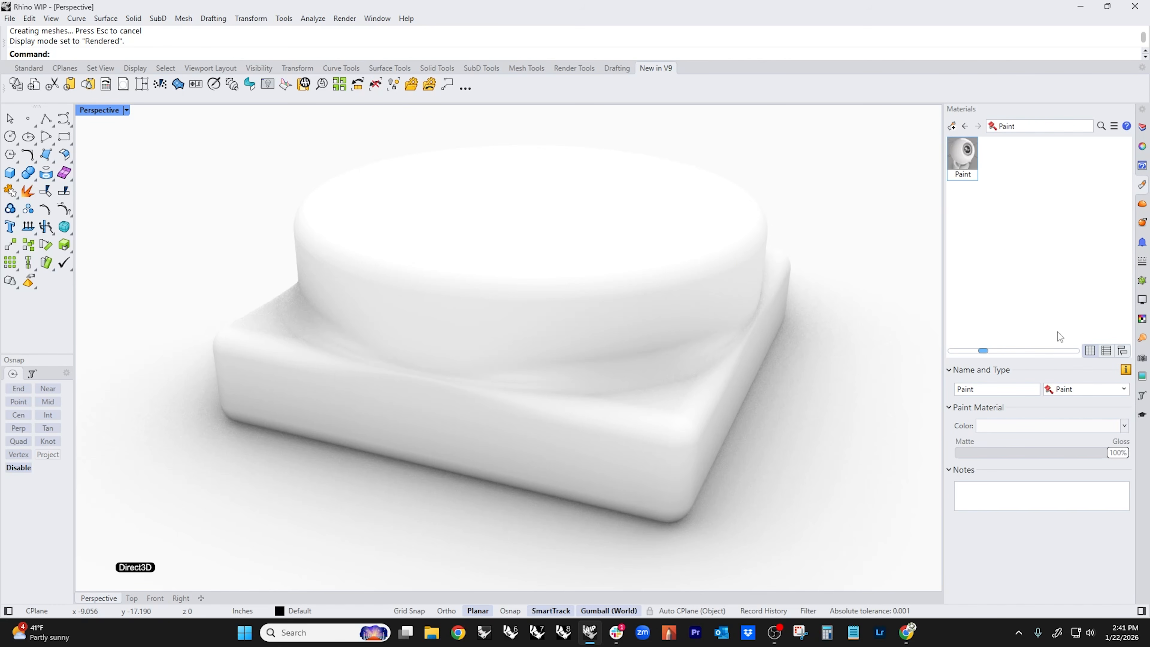
click(1018, 426)
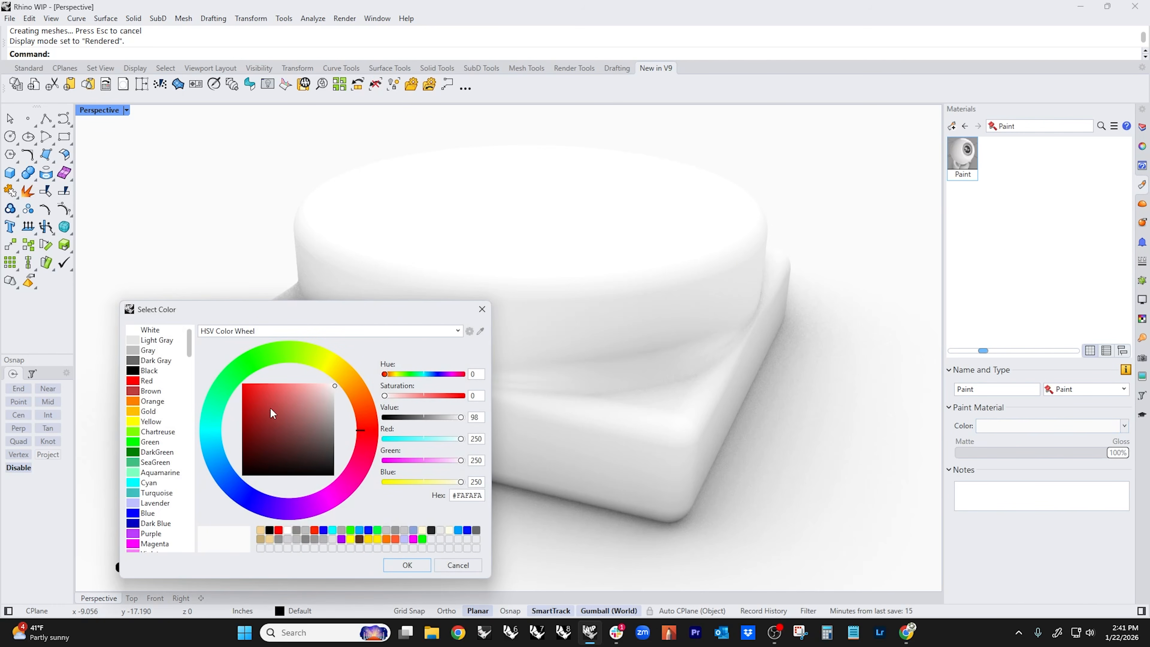
drag(273, 415, 229, 384)
click(407, 565)
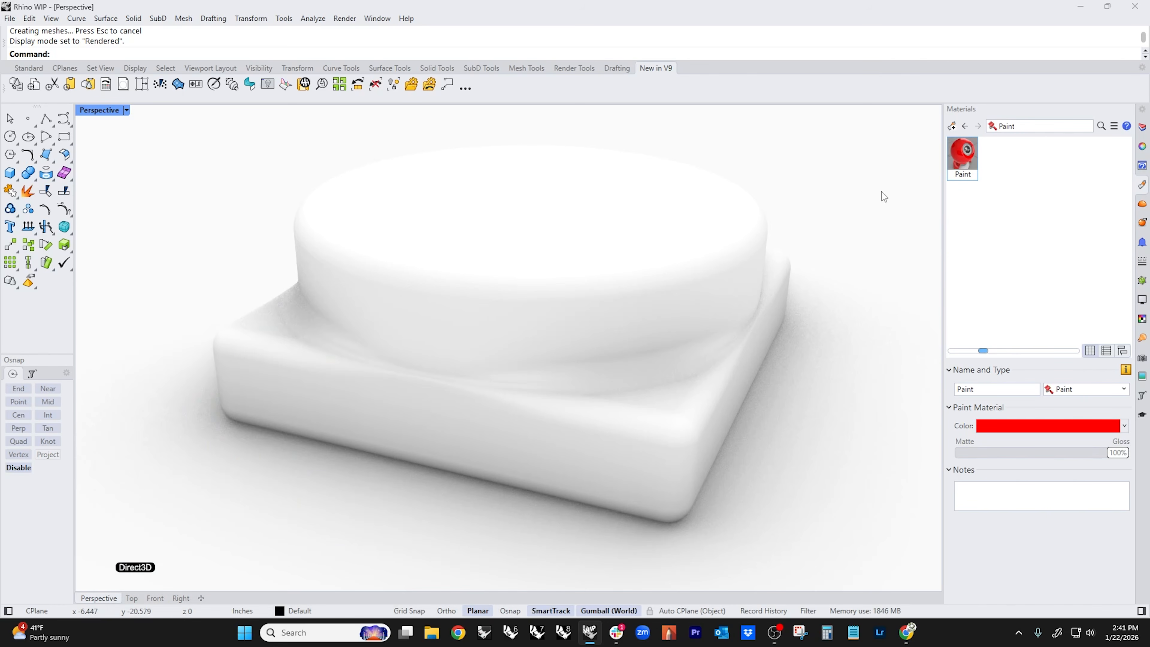
mouse_move(965, 155)
mouse_down()
mouse_move(607, 278)
mouse_move(750, 456)
mouse_up()
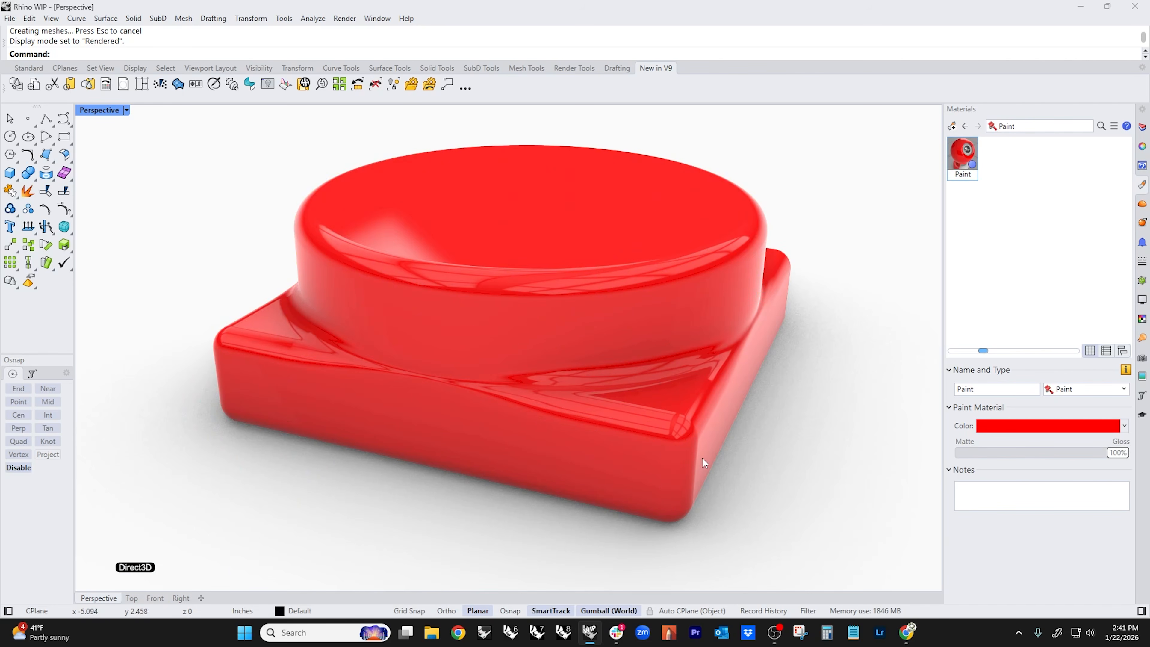
- Examine the reflections on the fillets between cylinder and base, and return the viewport to Shaded display
scroll(326, 349, up, 7)
right_drag(344, 368, 593, 342)
scroll(490, 310, down, 8)
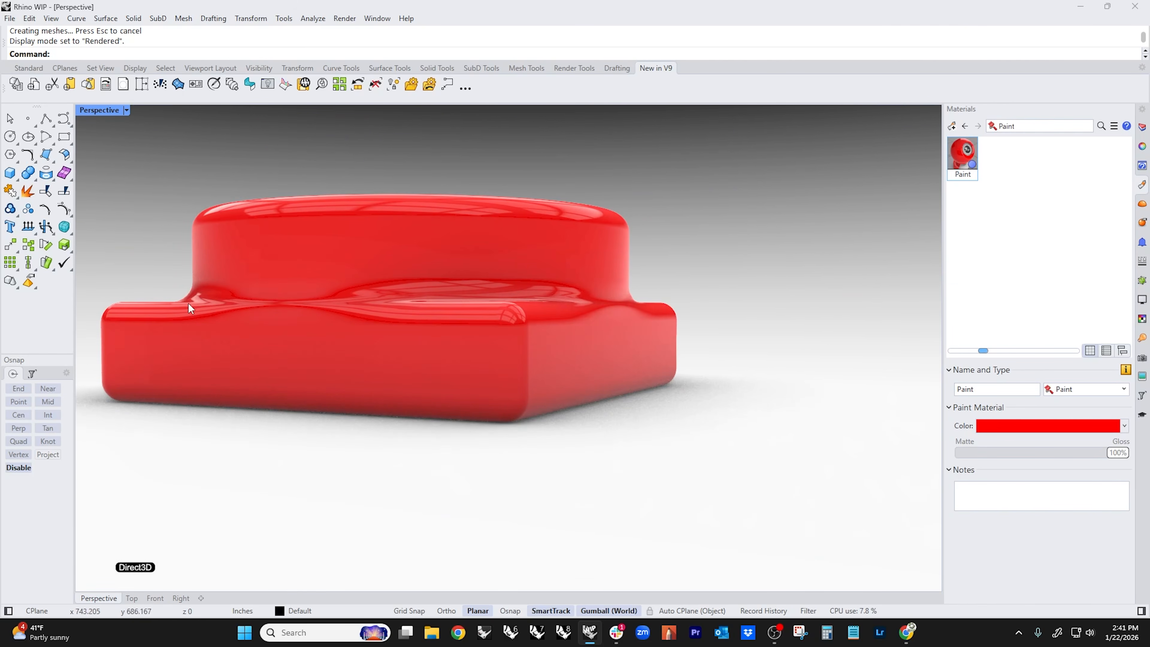
right_drag(260, 306, 383, 365)
click(100, 110)
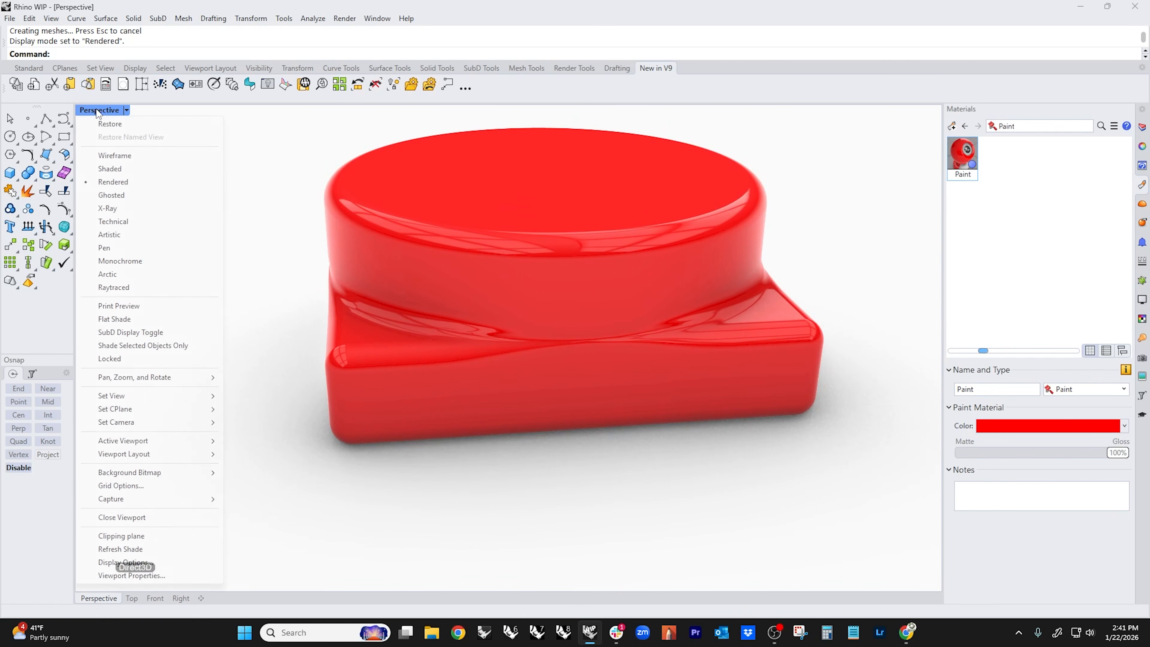
click(117, 166)
- Delete the six pinched fillet surfaces between the cylinder and the front side of the base
scroll(449, 389, up, 10)
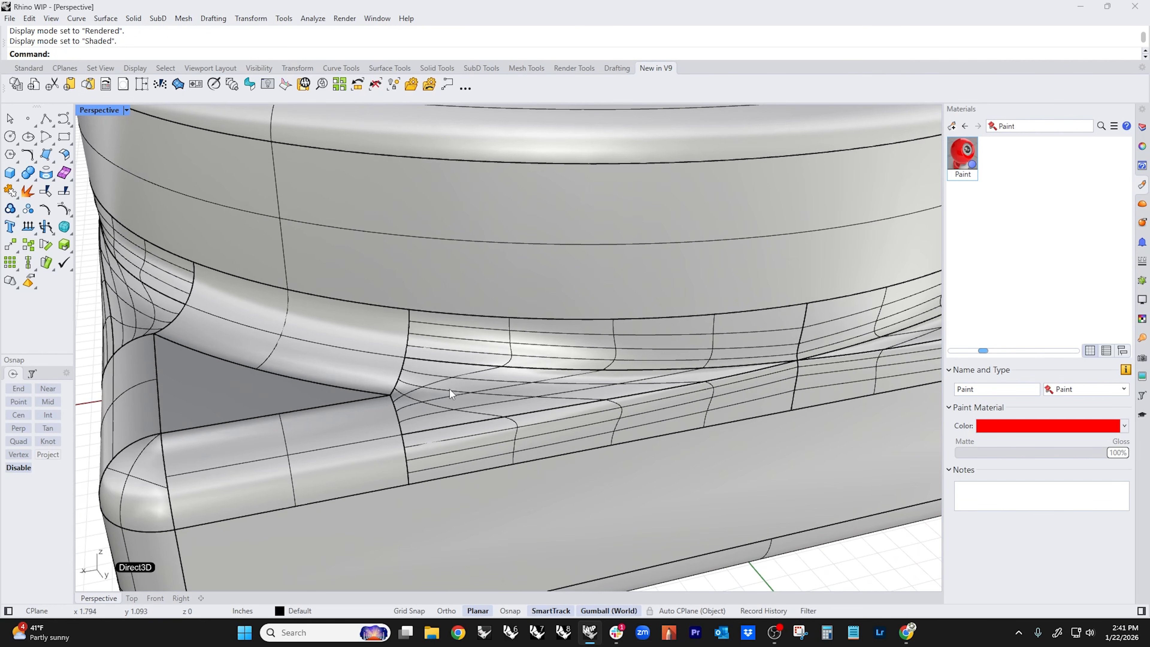
scroll(449, 389, down, 5)
ctrl+shift+click(465, 424)
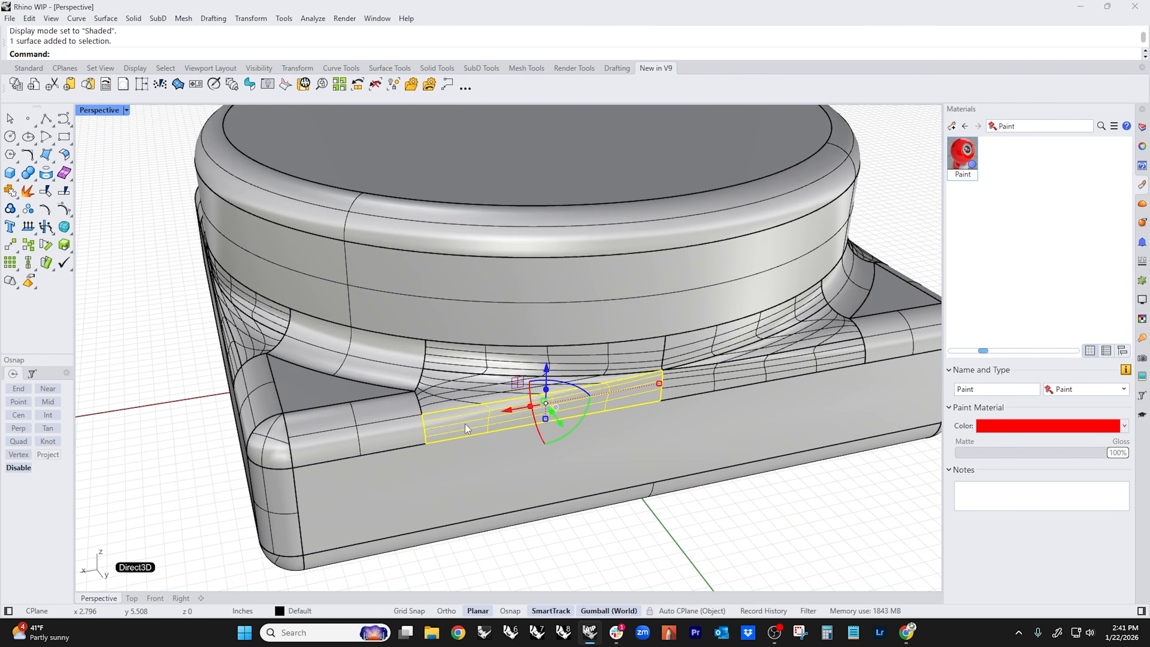
ctrl+shift+click(467, 358)
ctrl+shift+click(802, 333)
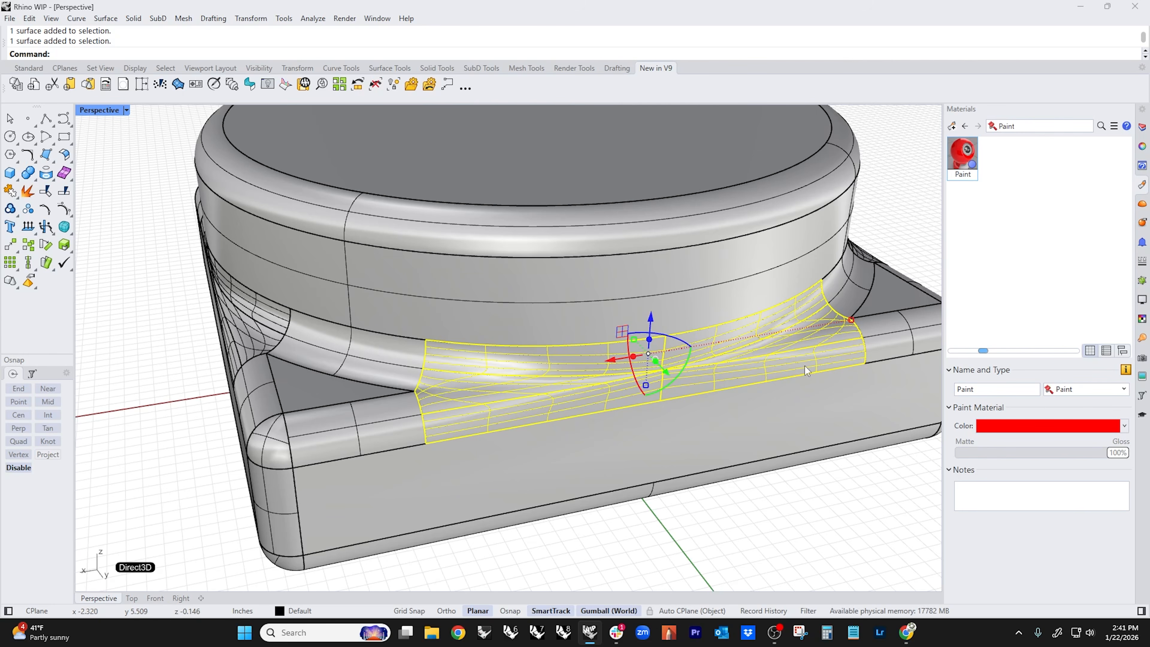
key(Delete)
- Show the naked edges of the open polysurface around the gap left by the deleted fillets
shift+right_drag(729, 378, 640, 364)
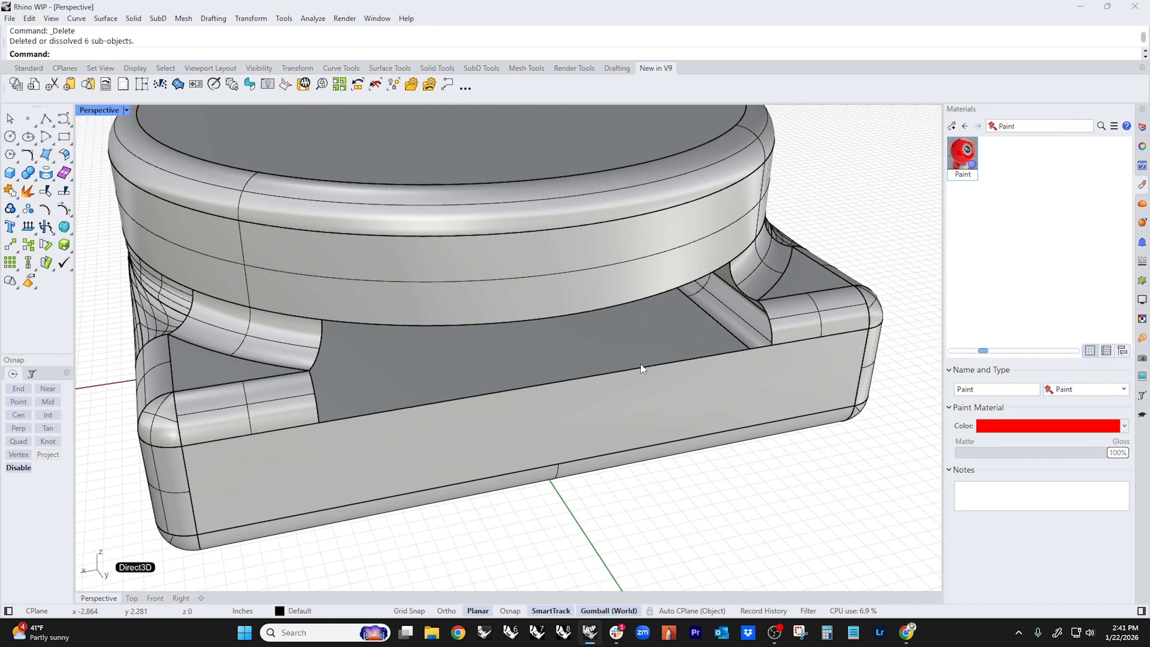
click(377, 430)
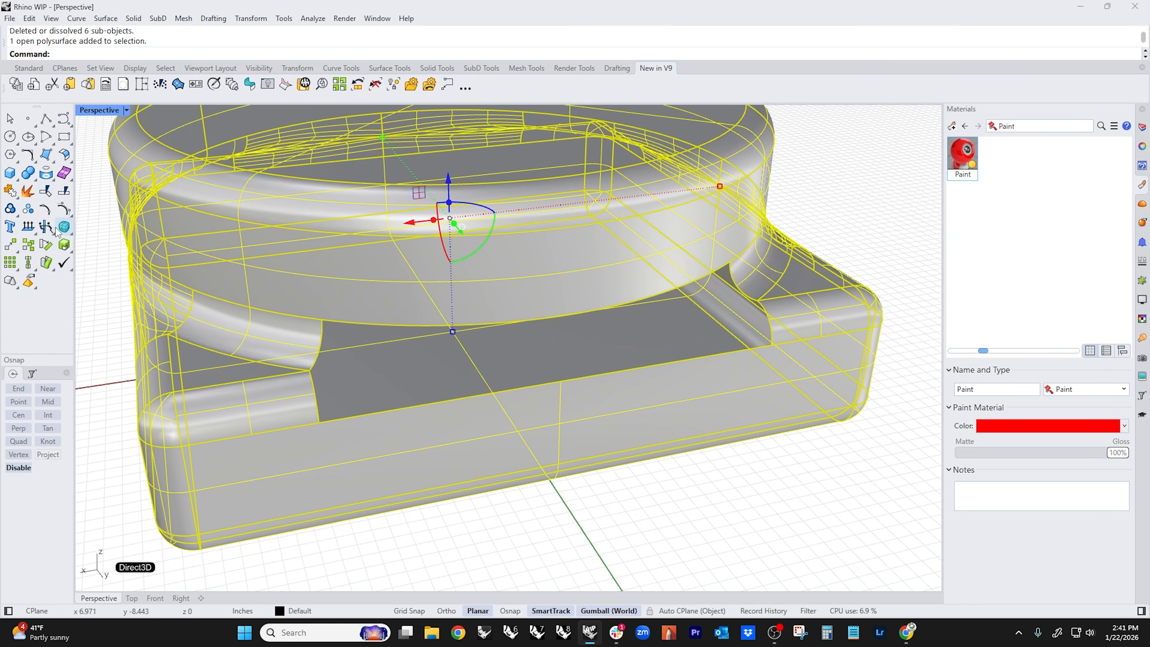
click(35, 233)
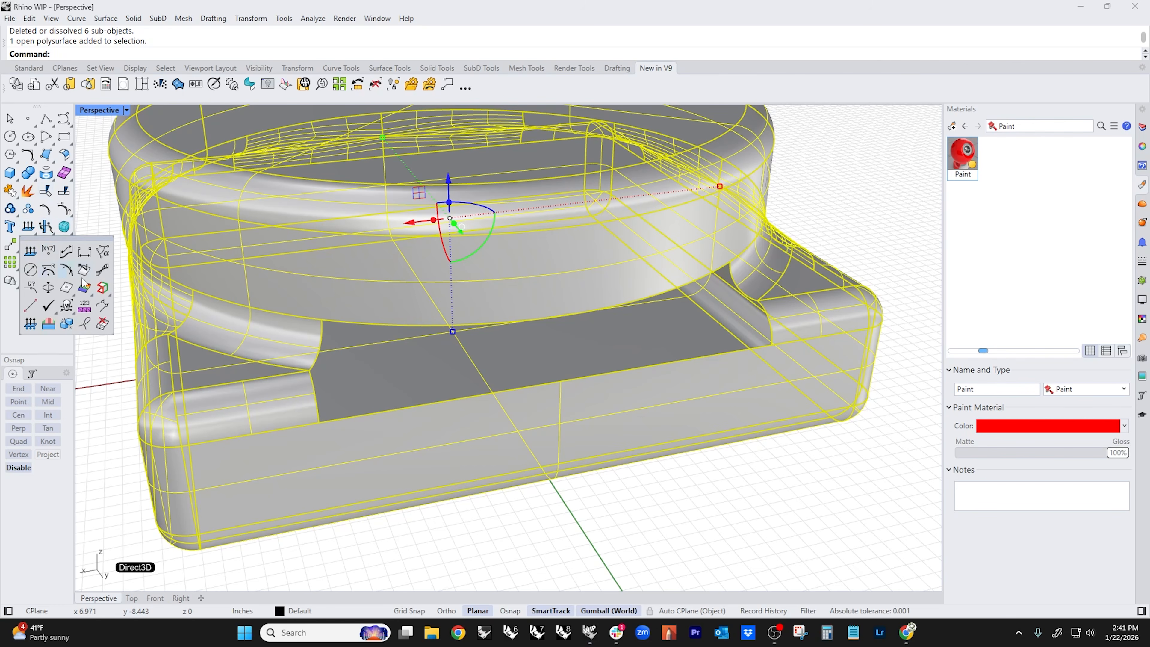
click(101, 290)
shift+right_drag(565, 464, 637, 464)
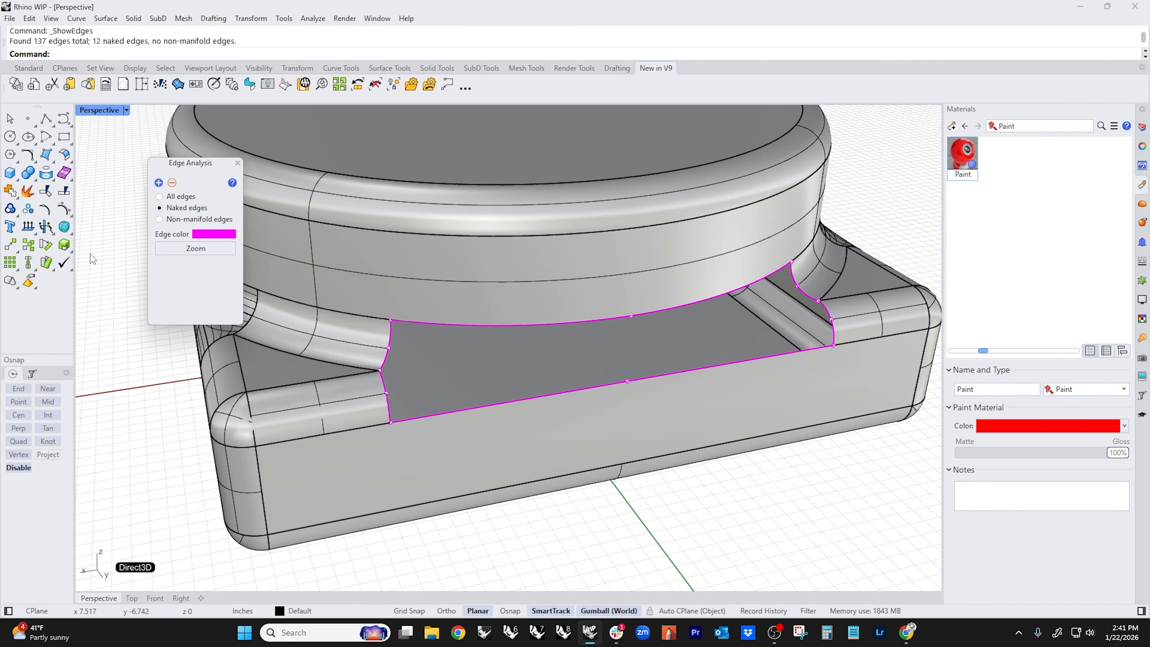
- Merge the segmented naked edges of each fillet end on both sides of the gap, and close the edge analysis
click(31, 235)
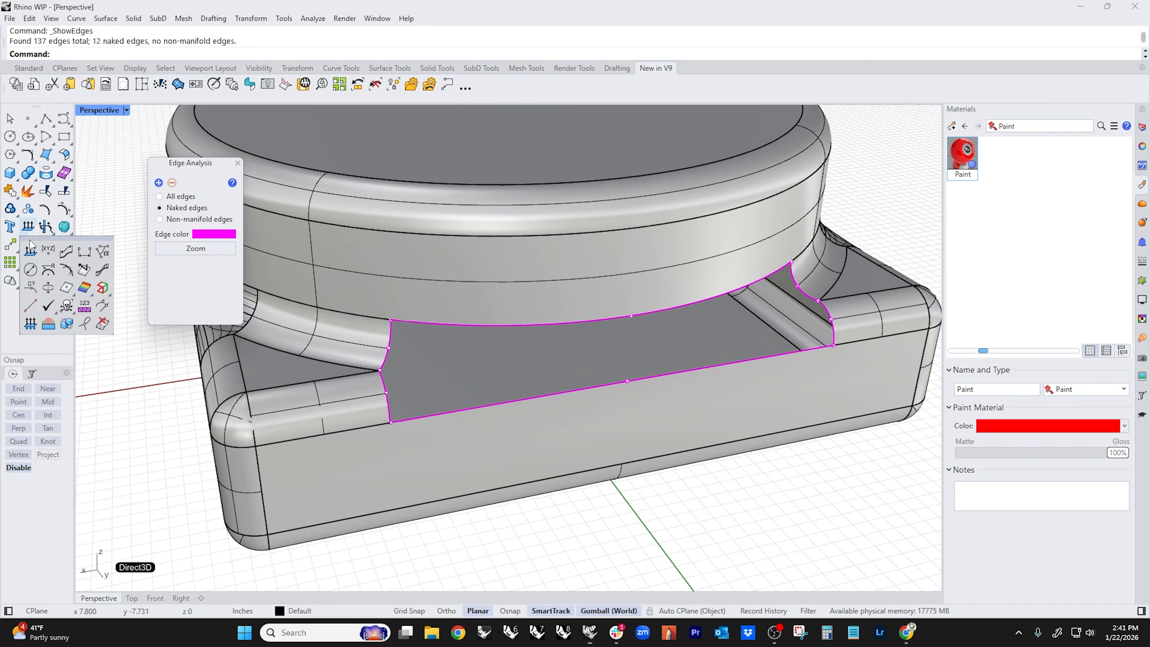
click(109, 294)
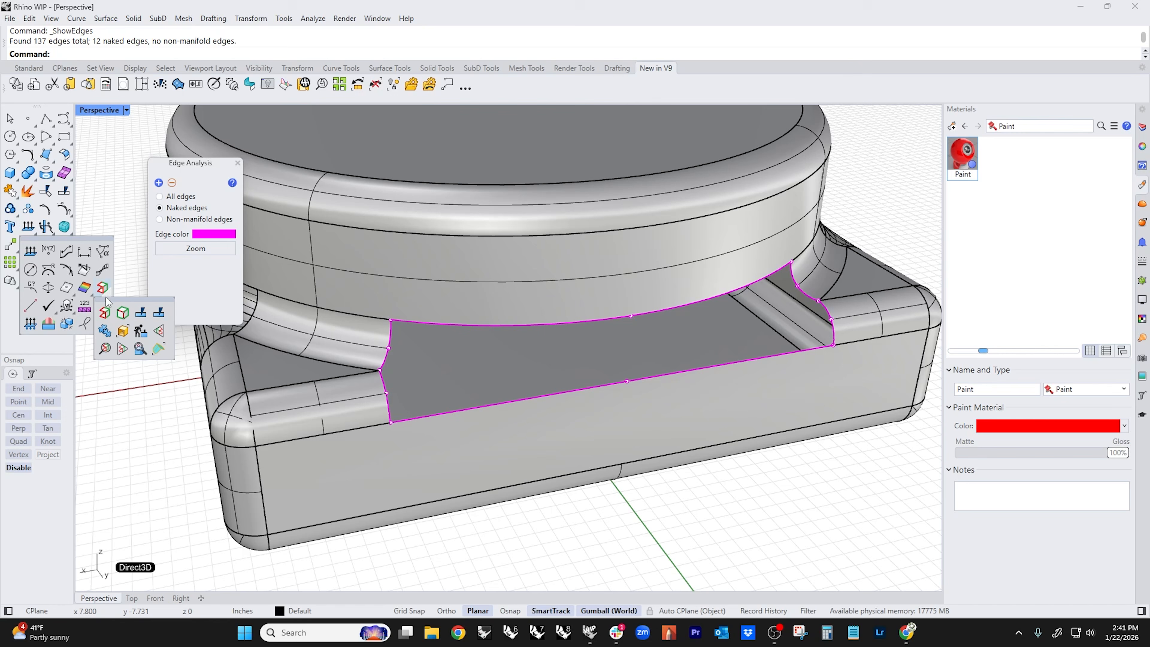
right_click(141, 316)
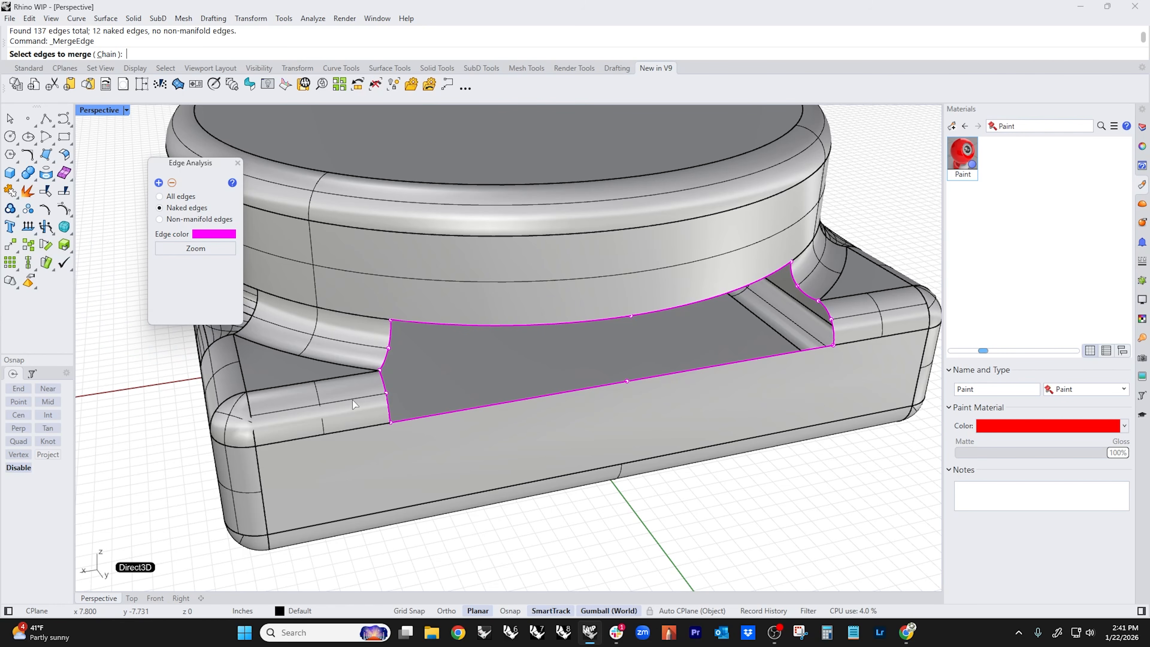
click(390, 408)
click(383, 383)
click(387, 356)
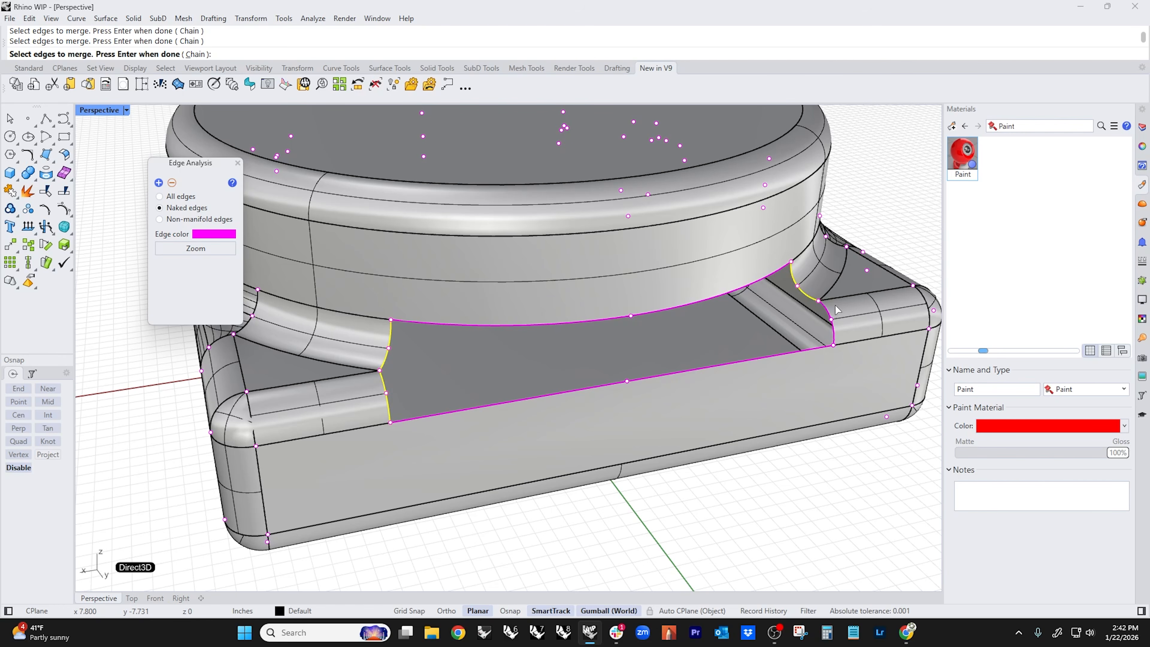
click(830, 315)
click(833, 333)
key(Return)
right_drag(725, 520, 708, 516)
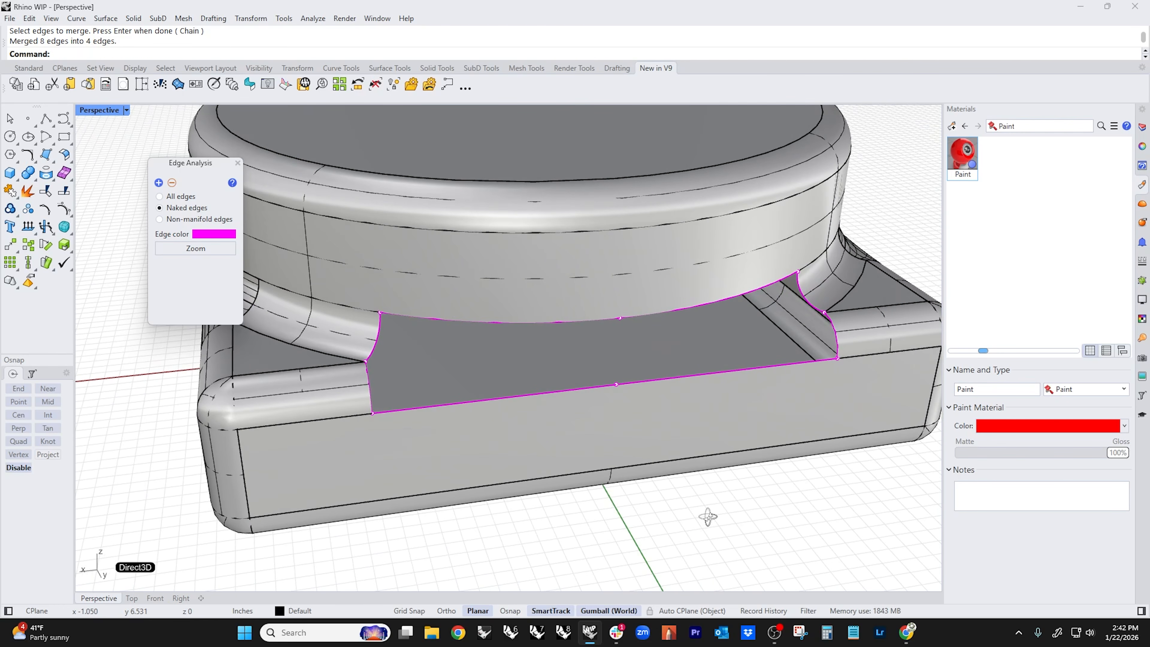
click(237, 163)
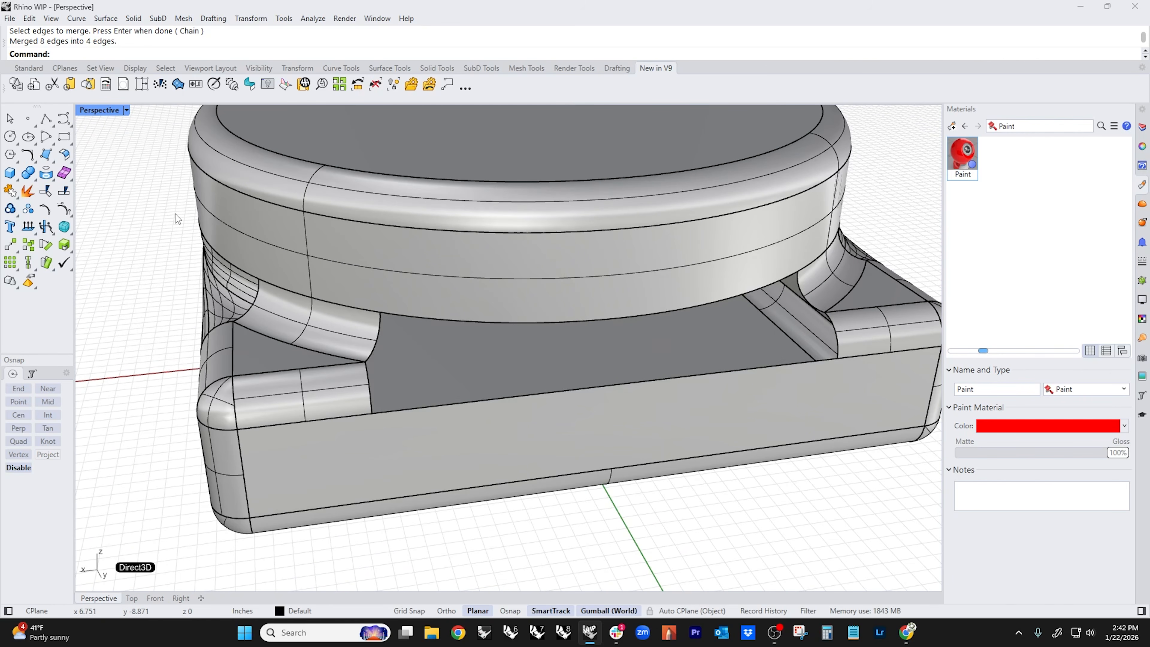
- Build a curvature-continuous Blend Surface across one half of the gap, between the cylinder's lower edge and the base's front edge
click(71, 162)
click(140, 184)
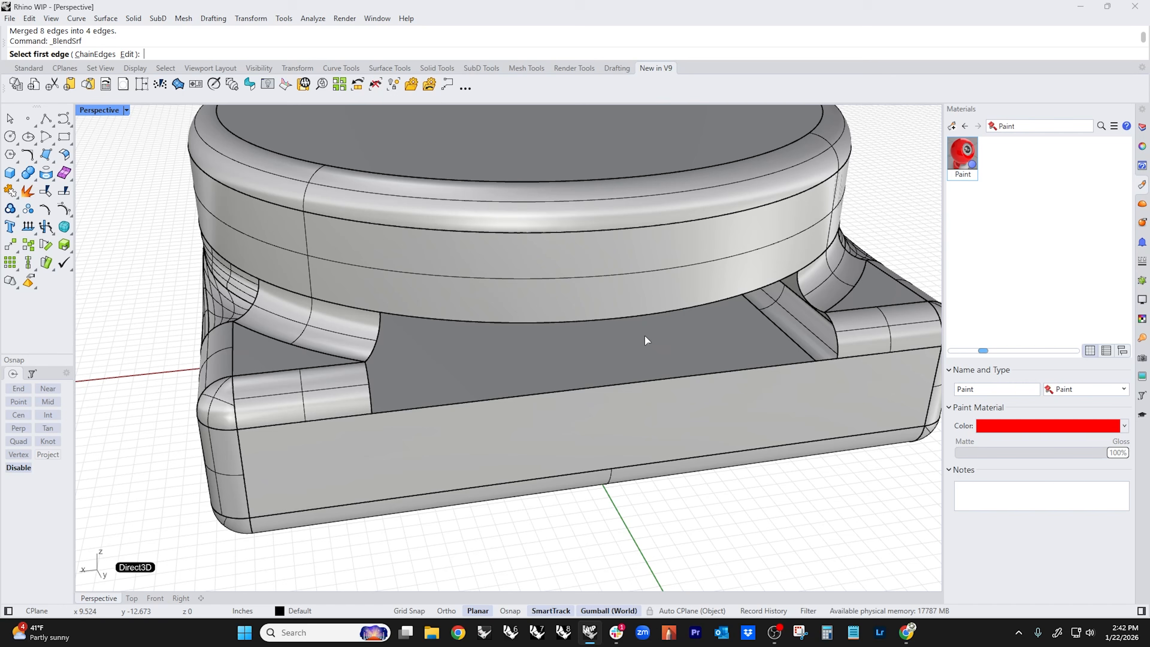
click(650, 313)
click(678, 380)
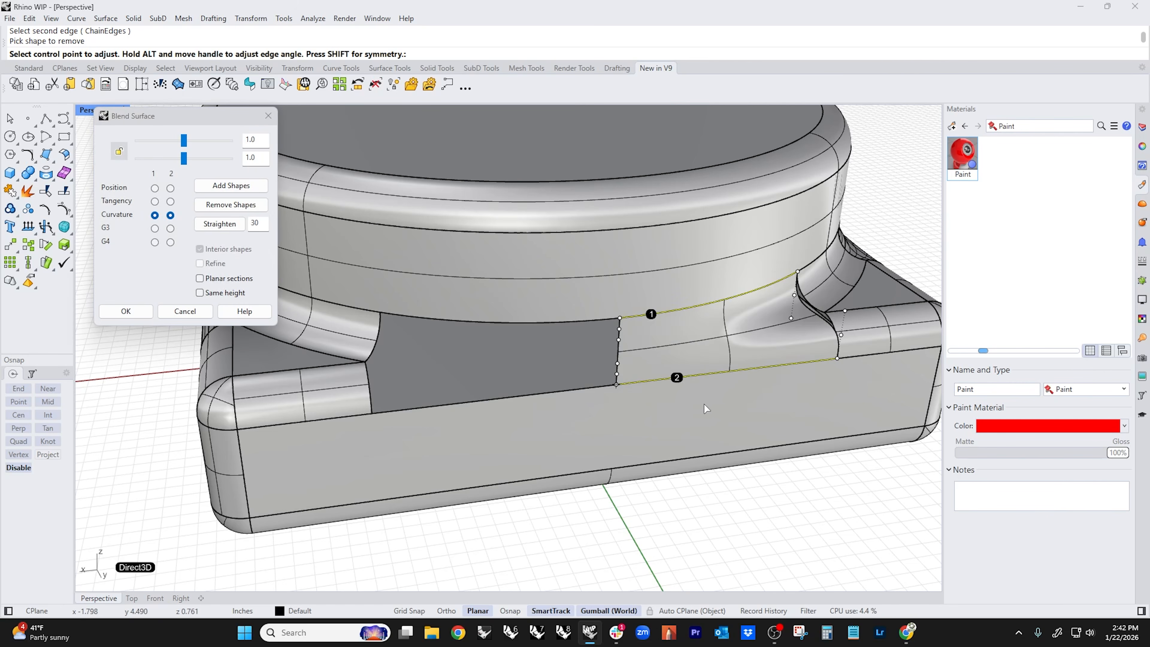
right_drag(677, 384, 486, 390)
scroll(486, 391, up, 3)
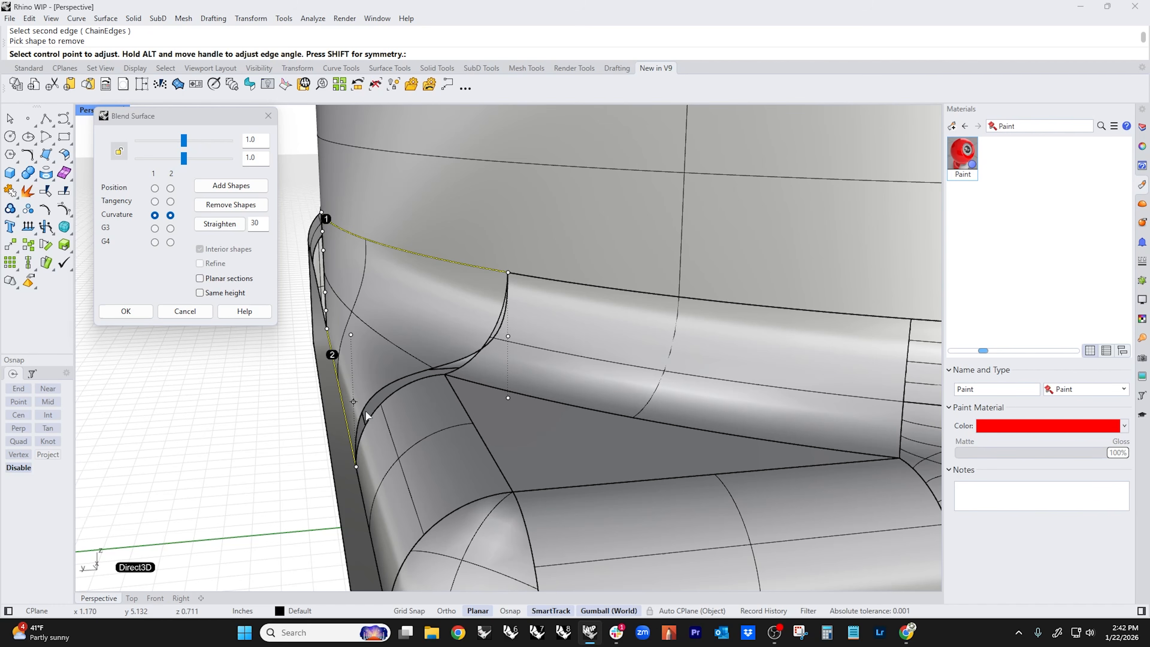
scroll(365, 415, down, 3)
right_drag(385, 398, 809, 320)
scroll(555, 410, up, 2)
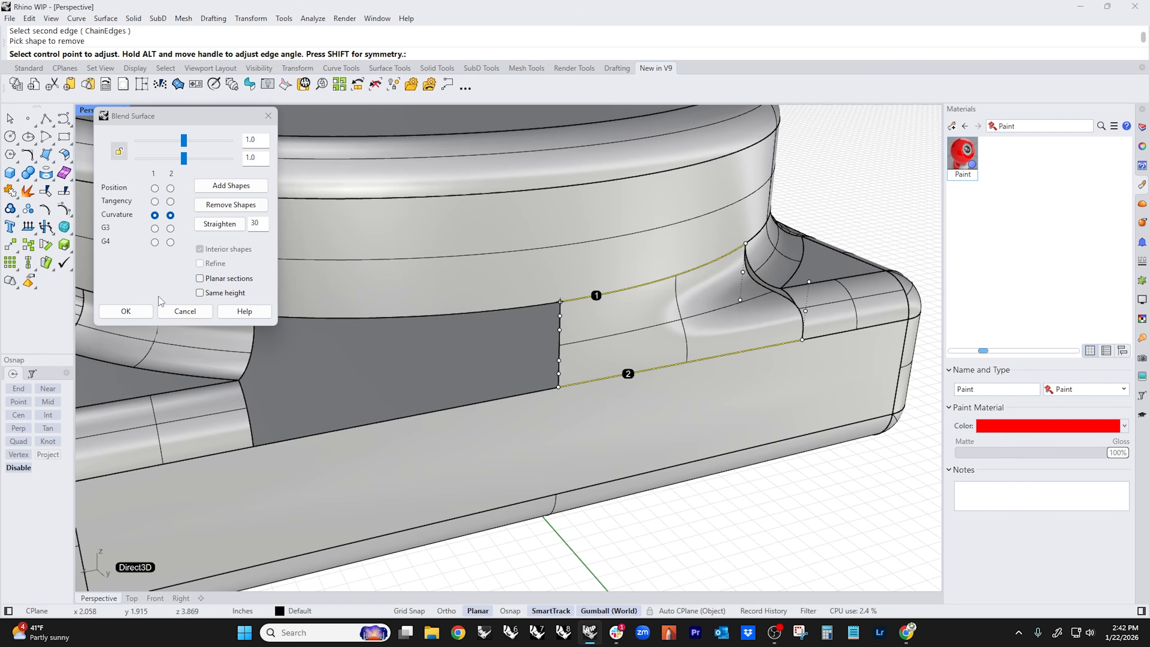
click(126, 311)
scroll(452, 379, down, 4)
scroll(447, 356, up, 3)
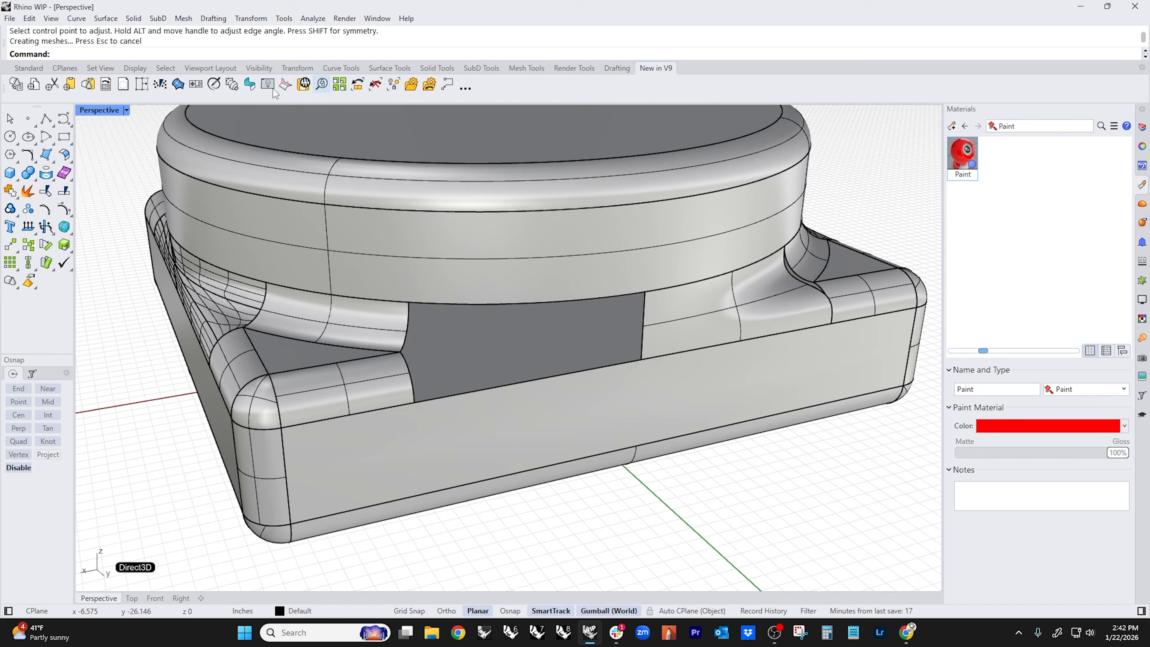
- Patch the remaining half of the gap from its five boundary edges with G1 continuity, MultiBlend domain and preview on
click(178, 85)
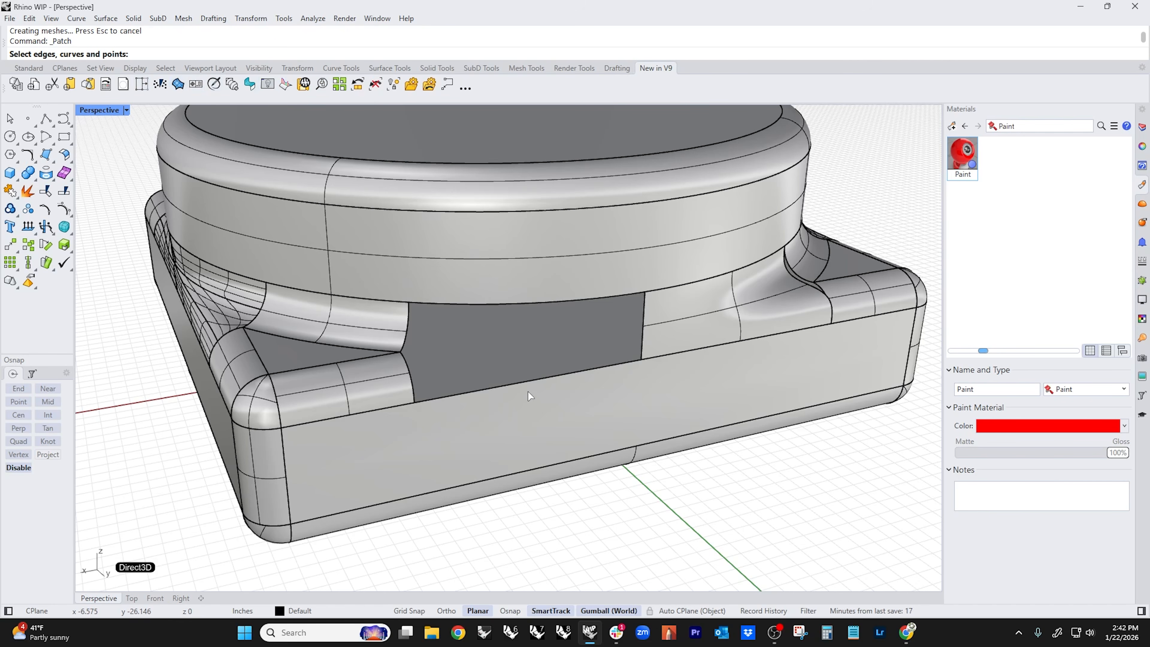
click(477, 389)
click(411, 384)
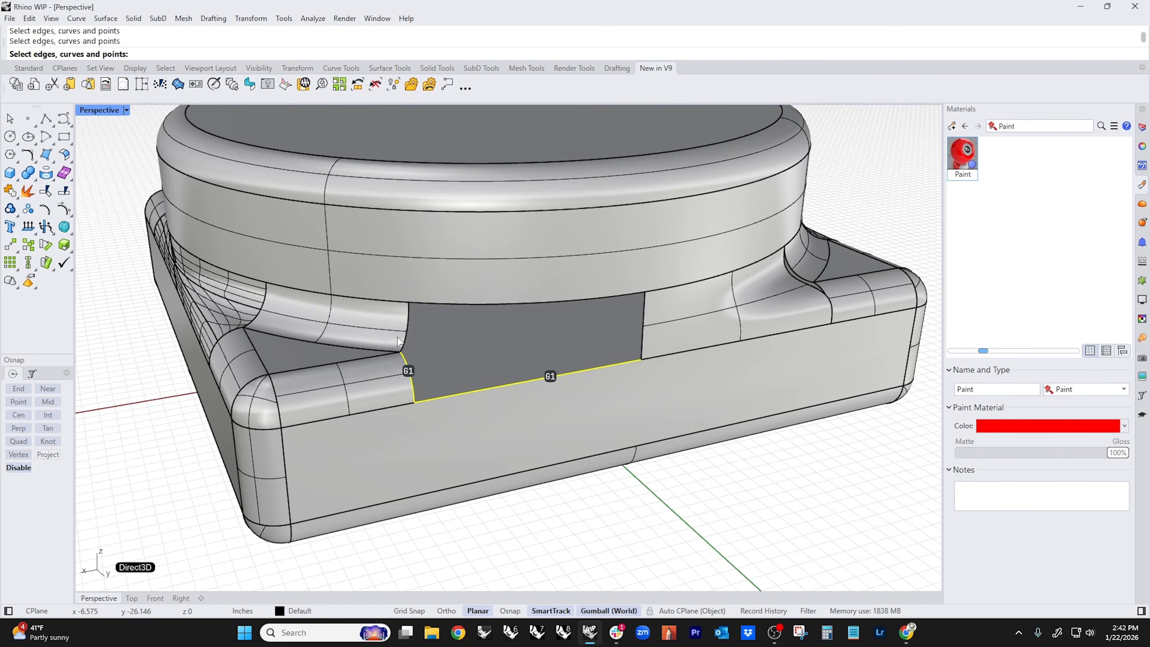
click(453, 305)
click(644, 330)
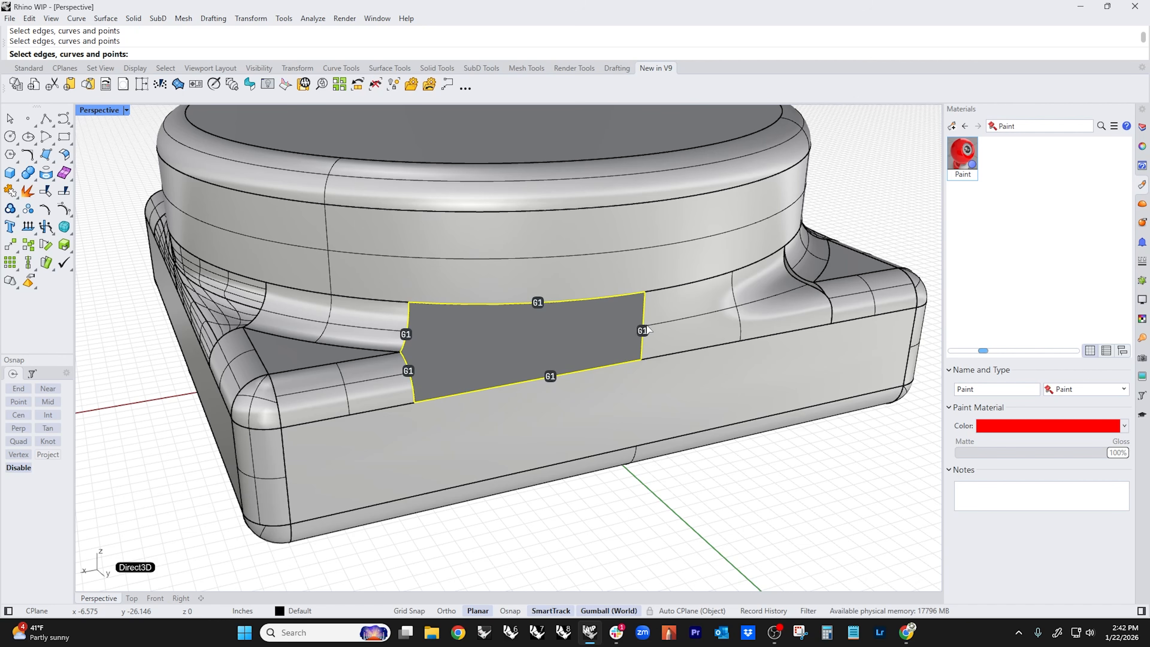
right_click(477, 361)
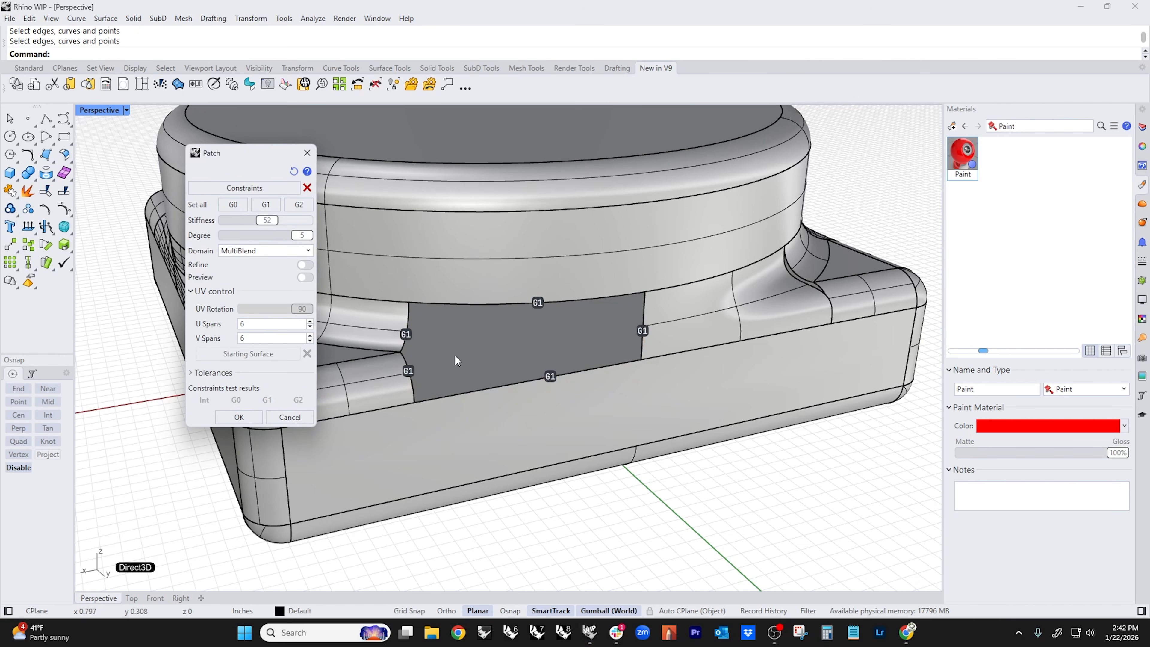
click(259, 251)
click(251, 287)
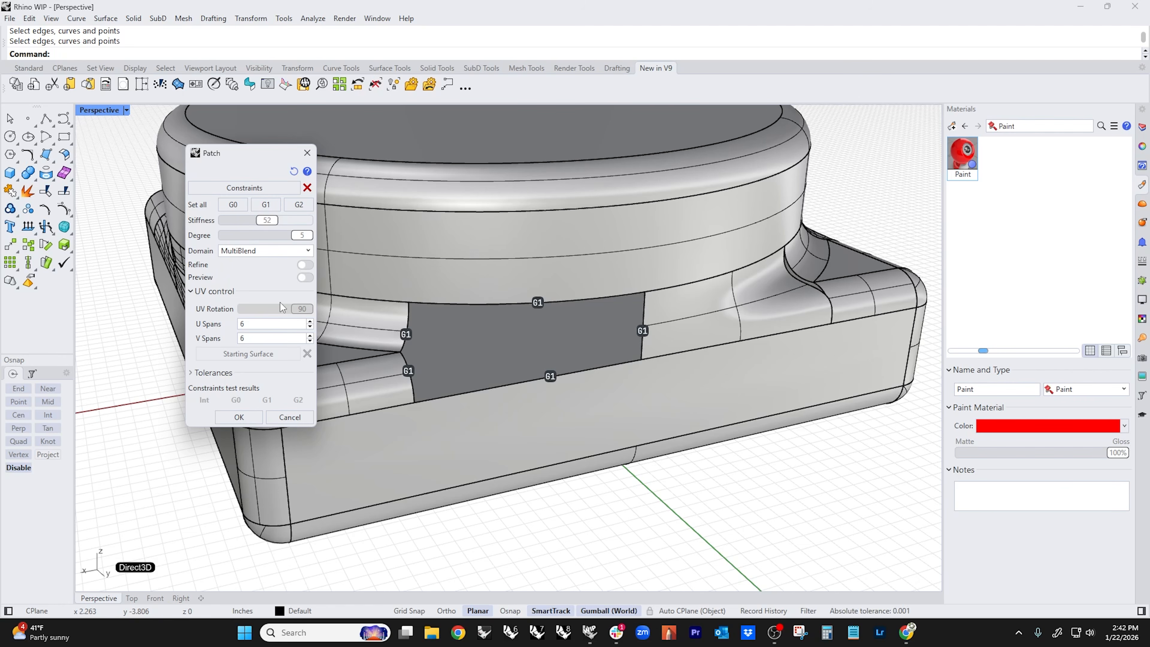
click(308, 278)
right_drag(544, 404, 584, 401)
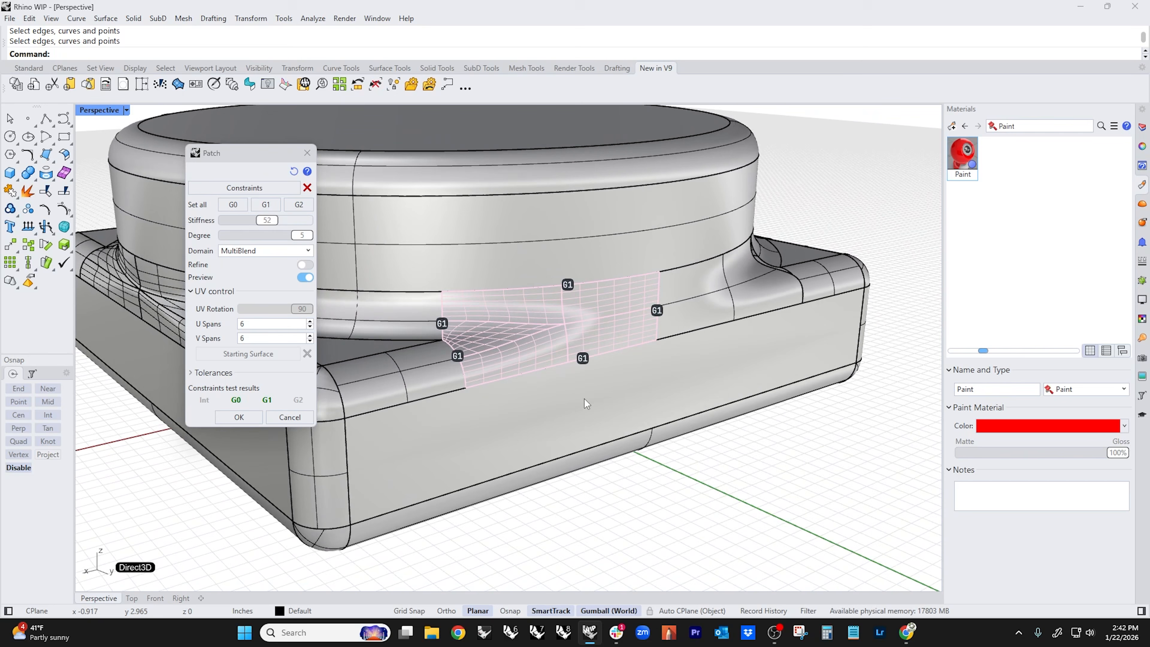
click(239, 417)
- Delete the blend surface beside the new patch
right_drag(566, 453, 622, 461)
click(666, 365)
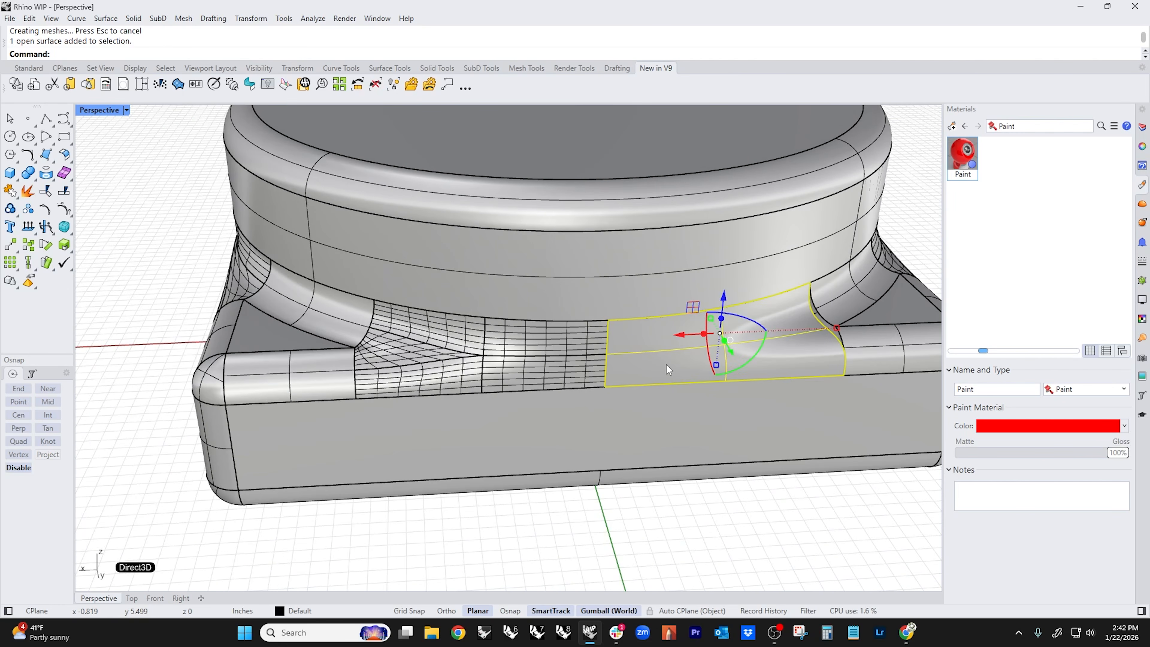
key(Delete)
- Mirror a copy of the patch across the plane along its straight edge at the middle of the gap
click(577, 361)
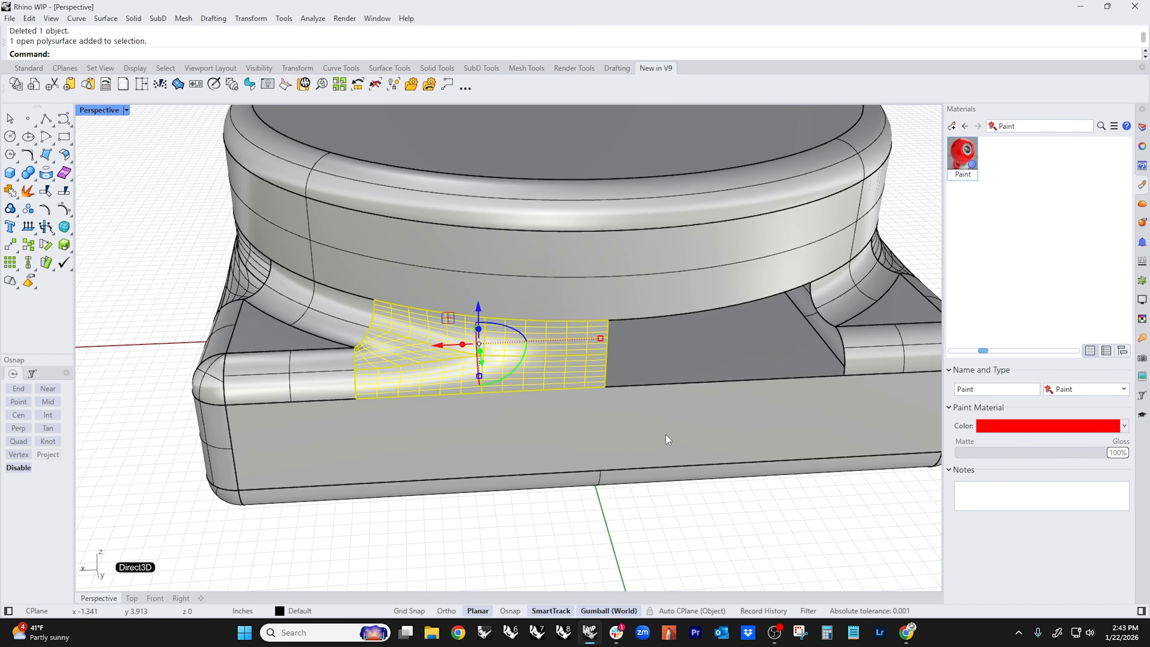
text(M)
key(Return)
click(605, 386)
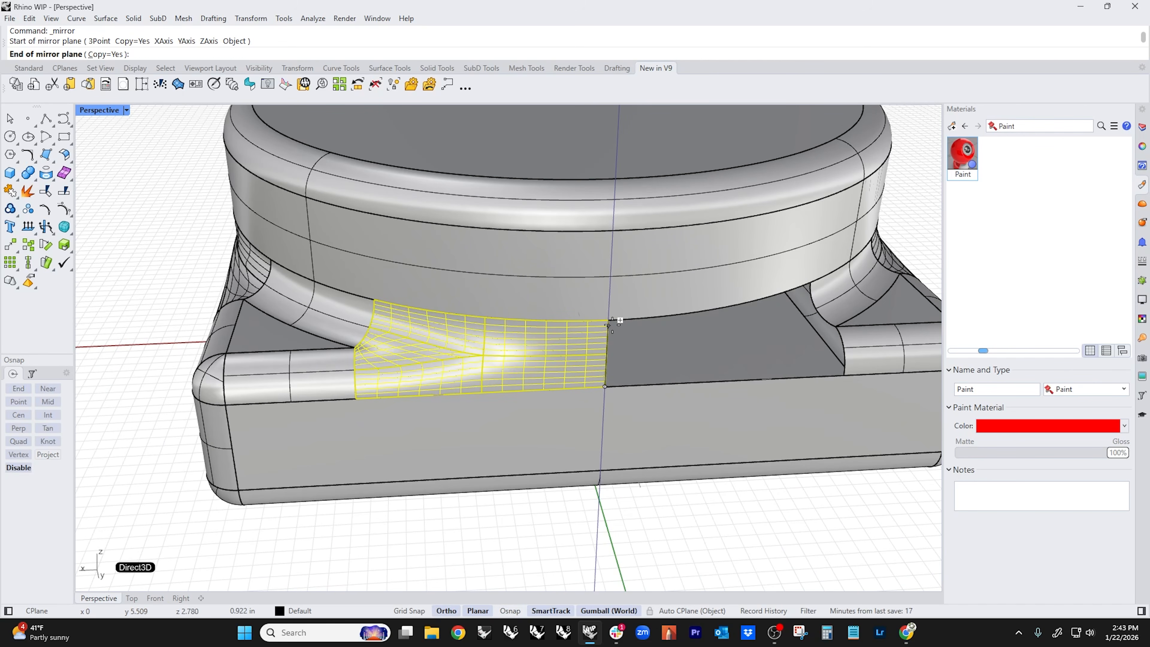
click(569, 303)
click(849, 492)
- Join the two patches with the main polysurface and check the join result in the command history
drag(850, 492, 318, 215)
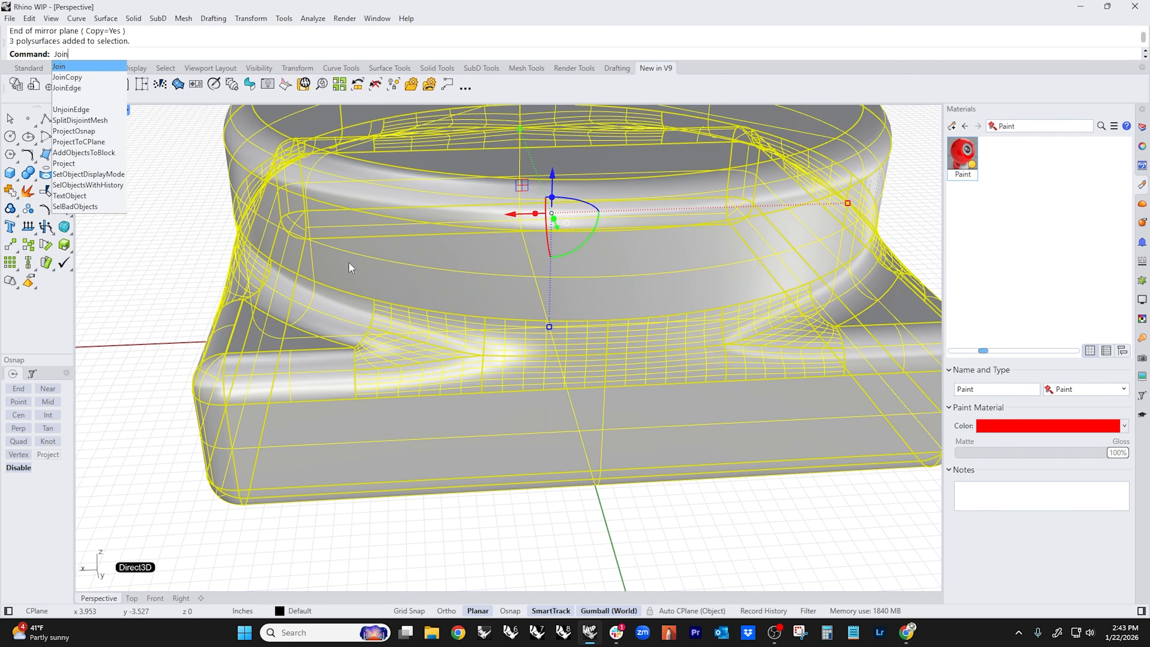
key(Return)
drag(125, 42, 118, 24)
key(Delete)
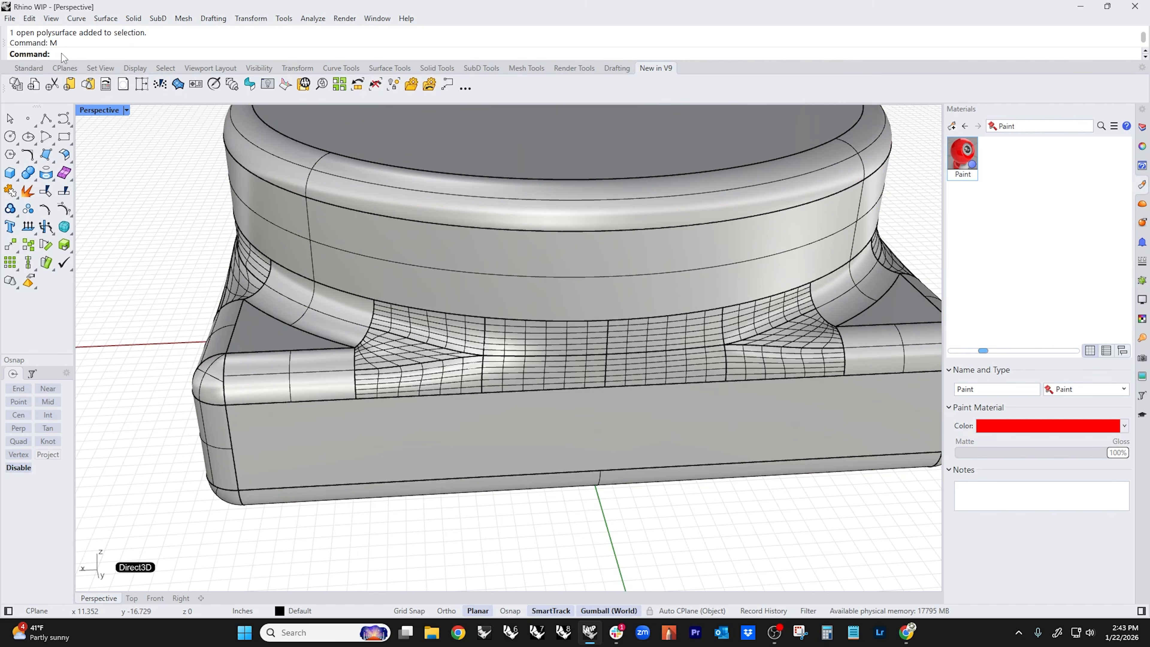
scroll(97, 40, up, 5)
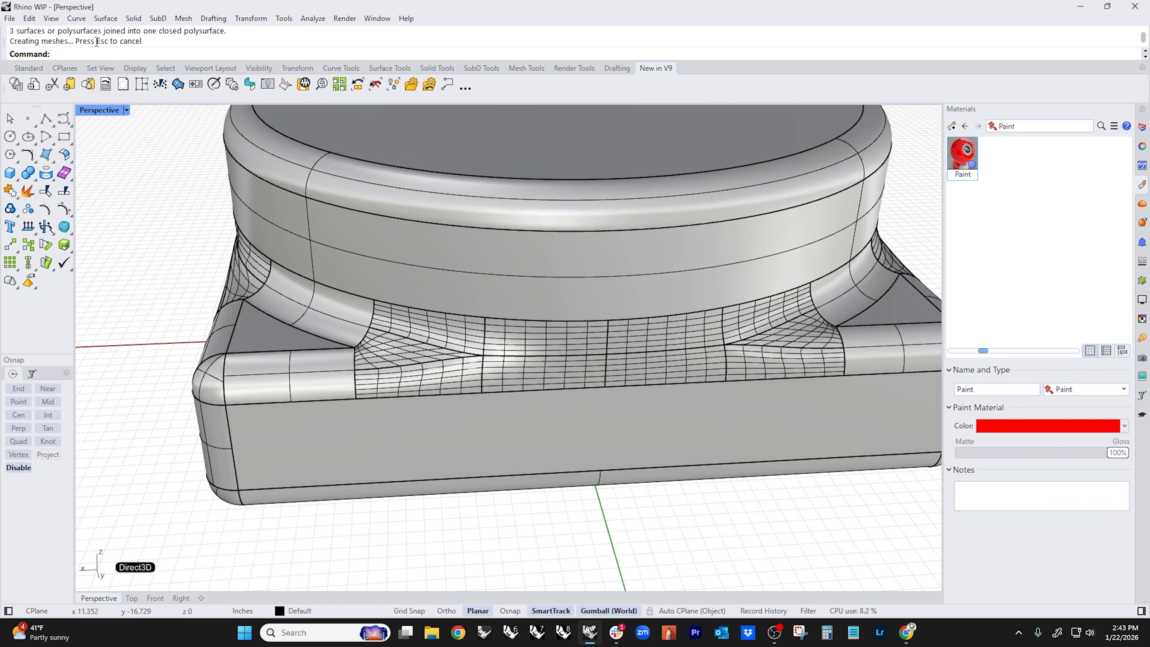
double_click(212, 35)
click(185, 44)
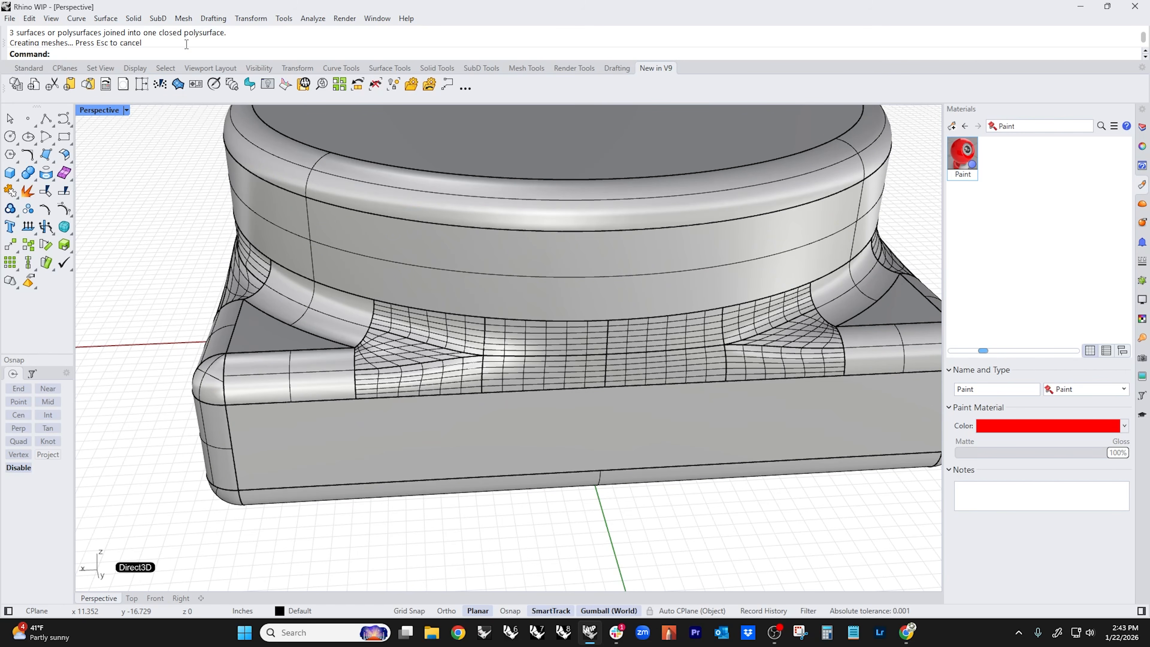
- Switch the viewport to Rendered display and examine the reflections over the rebuilt fillet area from several angles
scroll(537, 437, down, 10)
right_drag(537, 437, 504, 416)
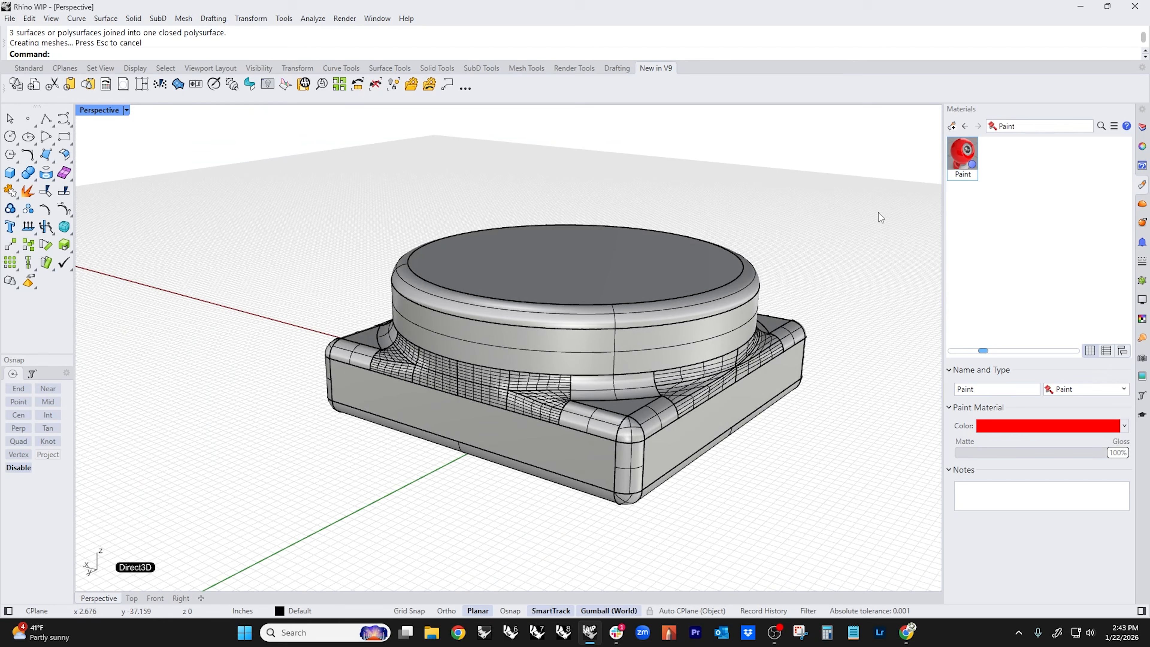
click(127, 110)
click(116, 182)
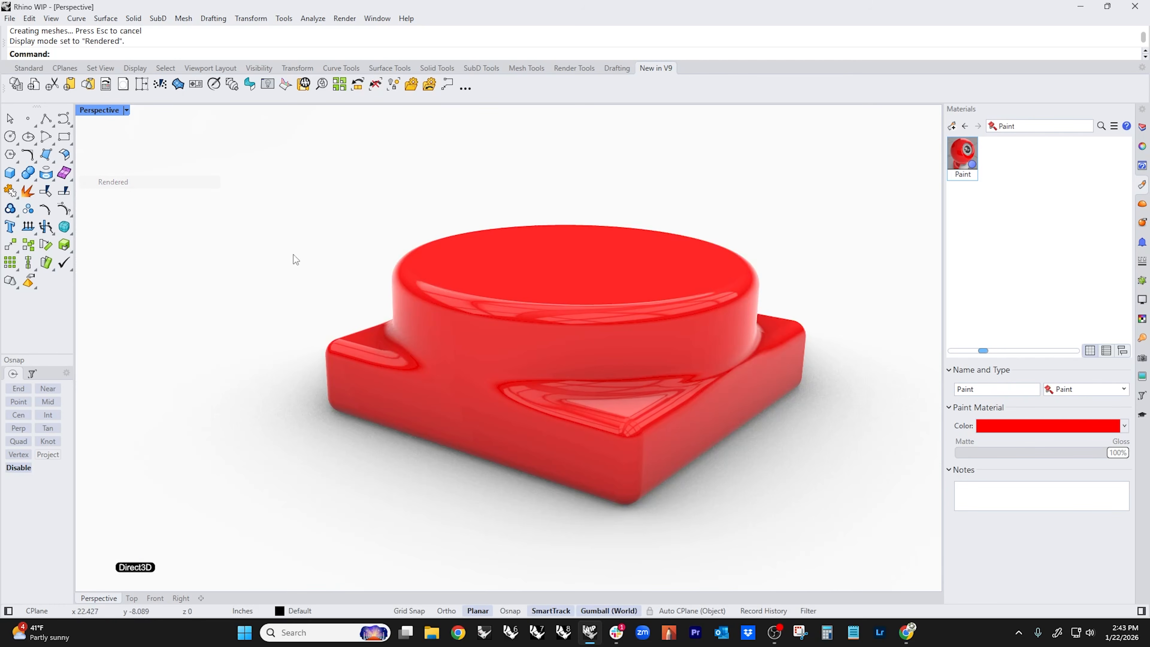
right_drag(292, 256, 589, 398)
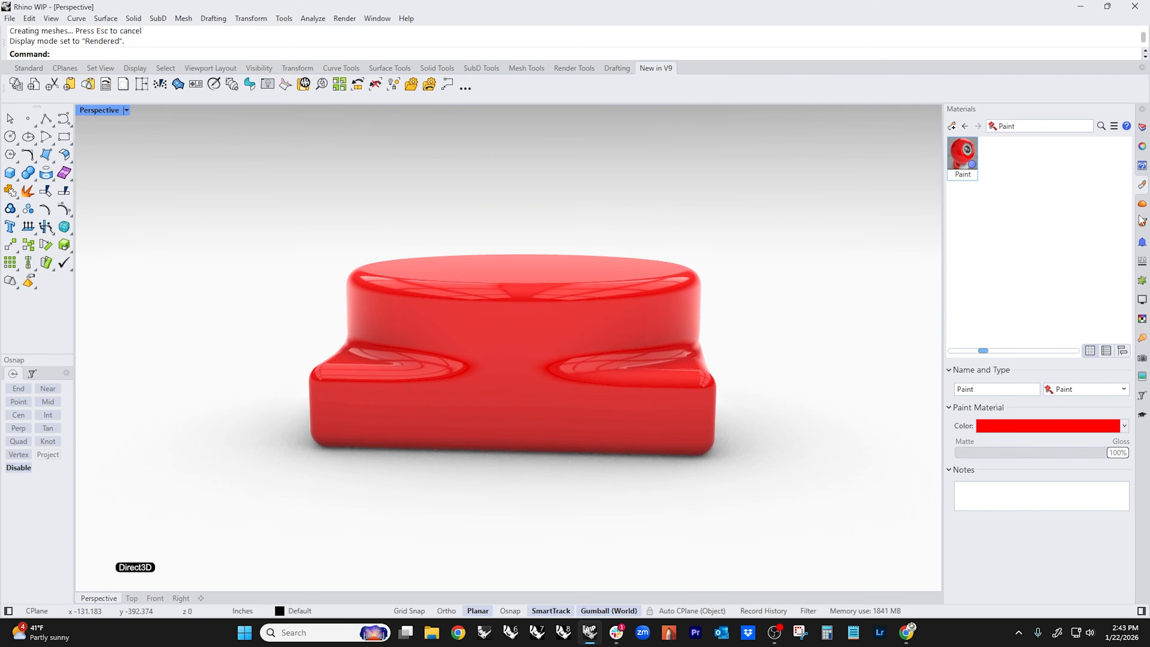
- Import the Rhino8 Automotive Studio environment from the library and set it for all environment channels
click(1141, 206)
click(949, 129)
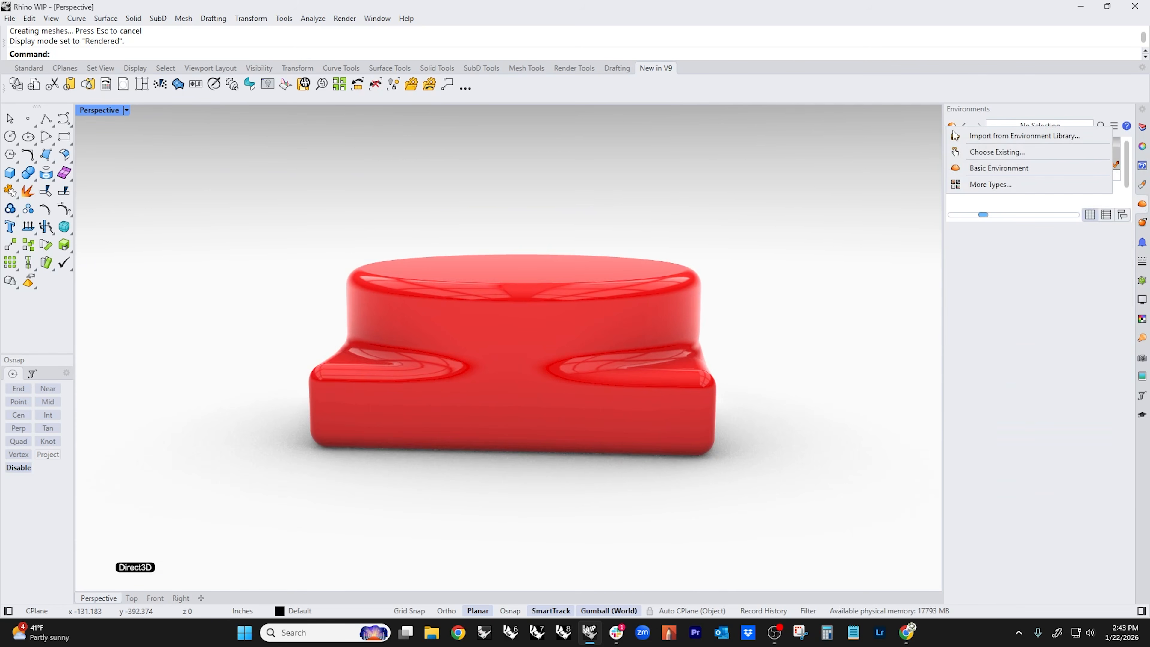
click(996, 134)
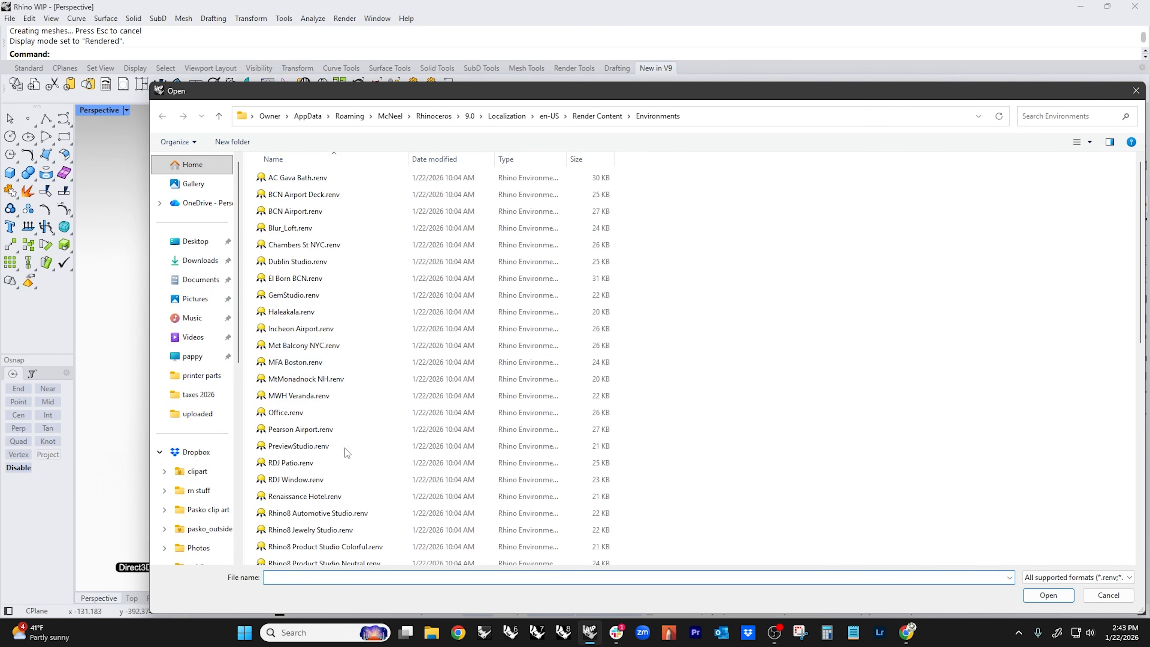
double_click(316, 512)
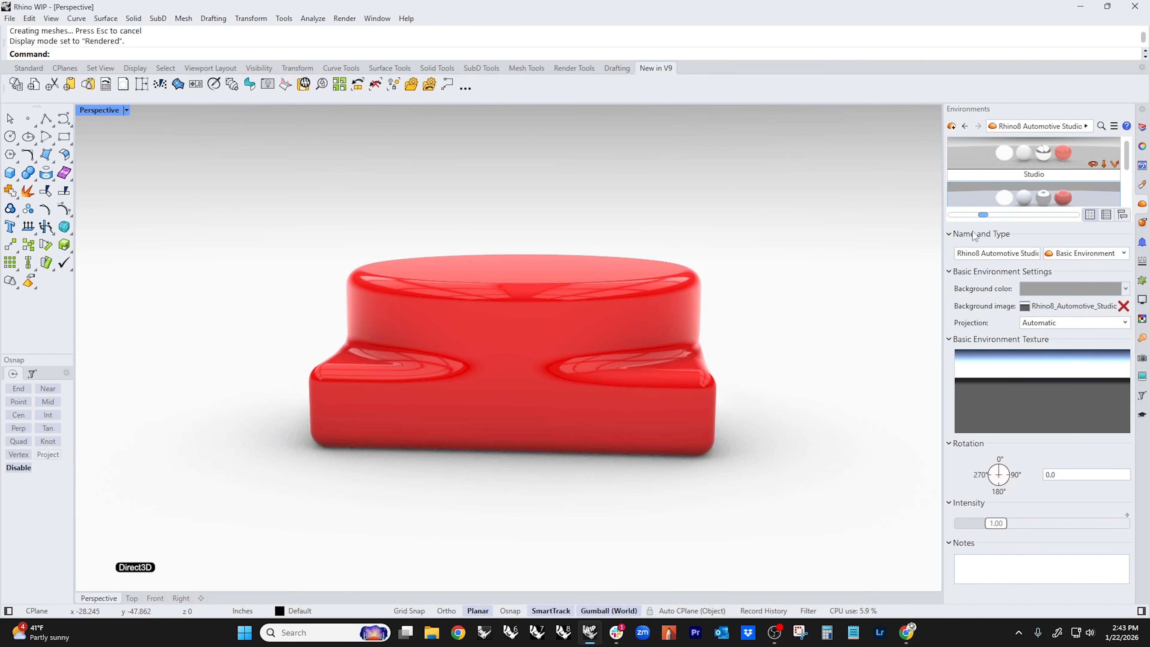
right_click(988, 189)
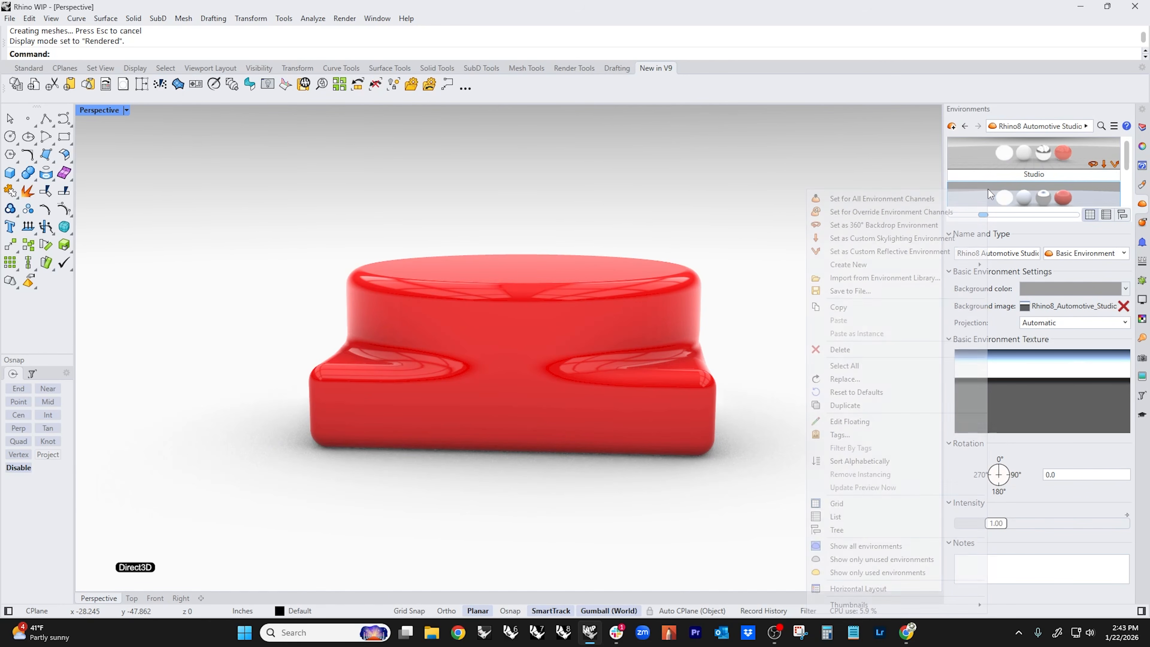
click(899, 199)
- Examine the model's highlights under the new environment from several angles and return the viewport to Shaded display
right_drag(775, 259, 213, 397)
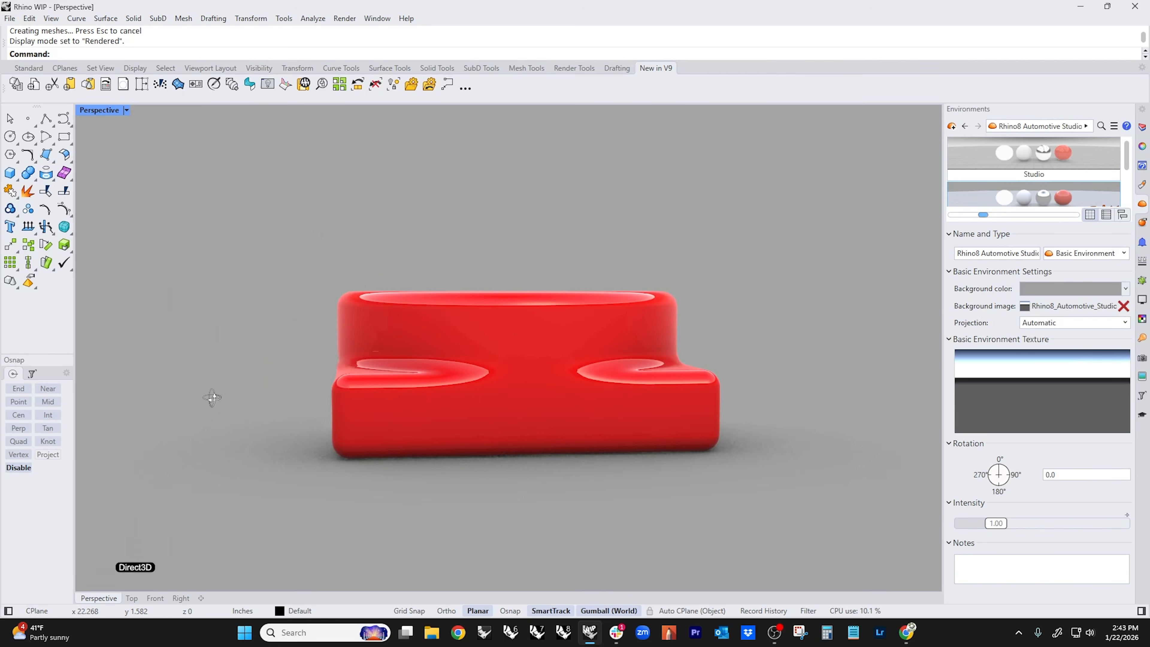
right_drag(465, 424, 393, 398)
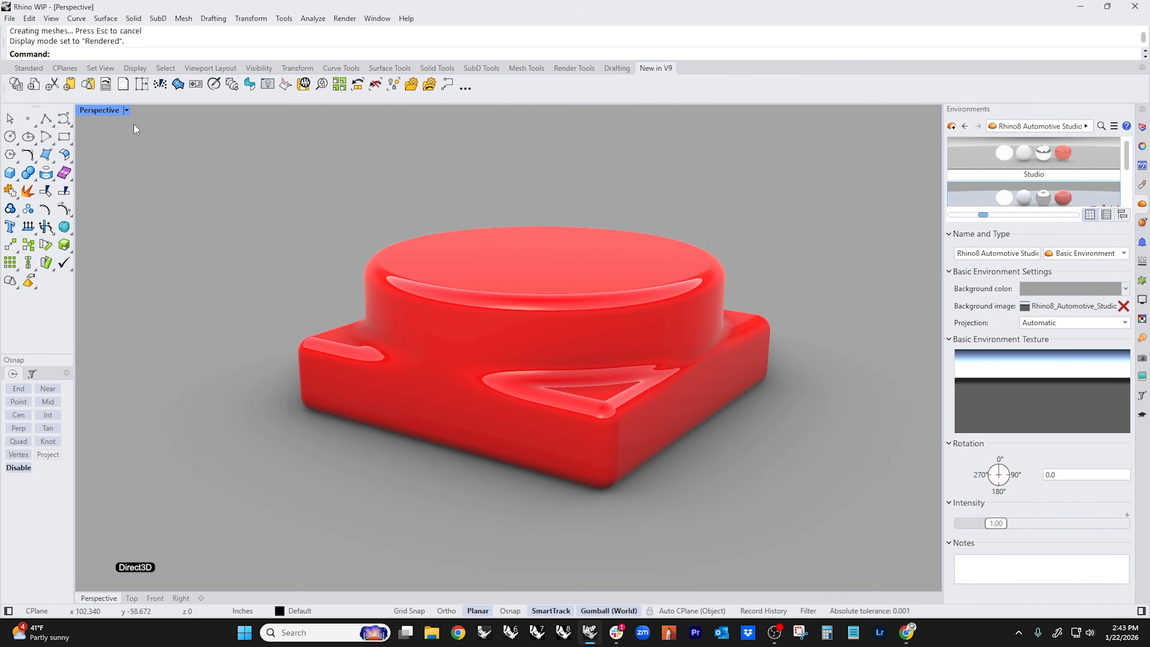
click(106, 111)
click(113, 170)
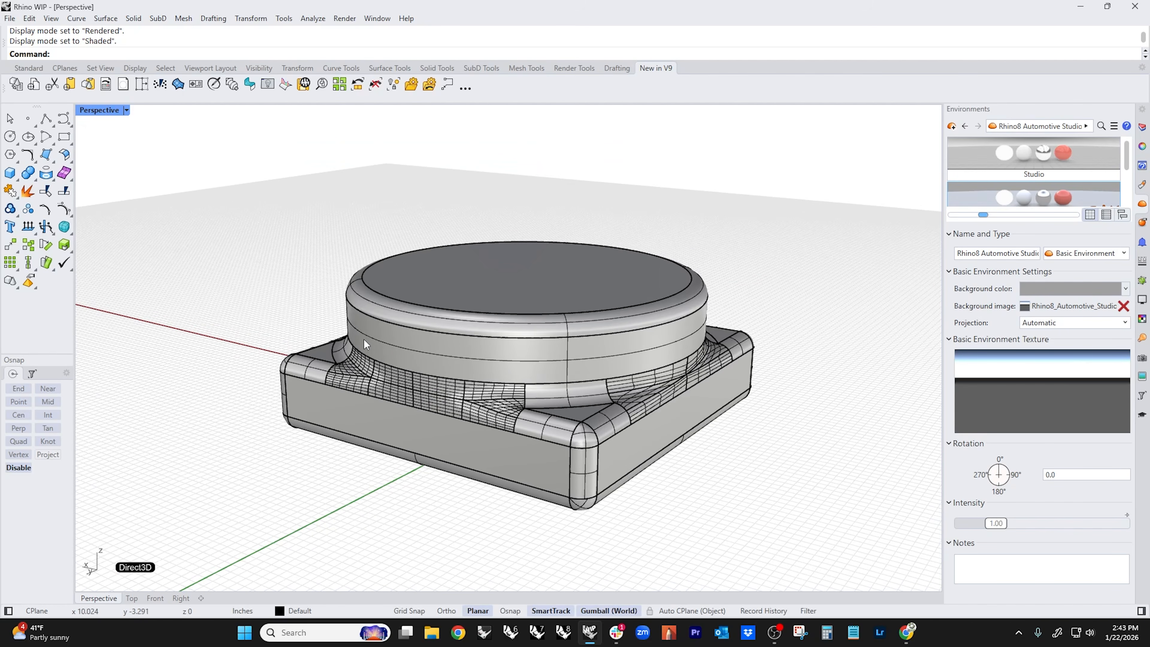
- Run a Zebra analysis on the joined polysurface and examine the stripe flow across the patched fillets
right_drag(363, 339, 286, 277)
text(zebra)
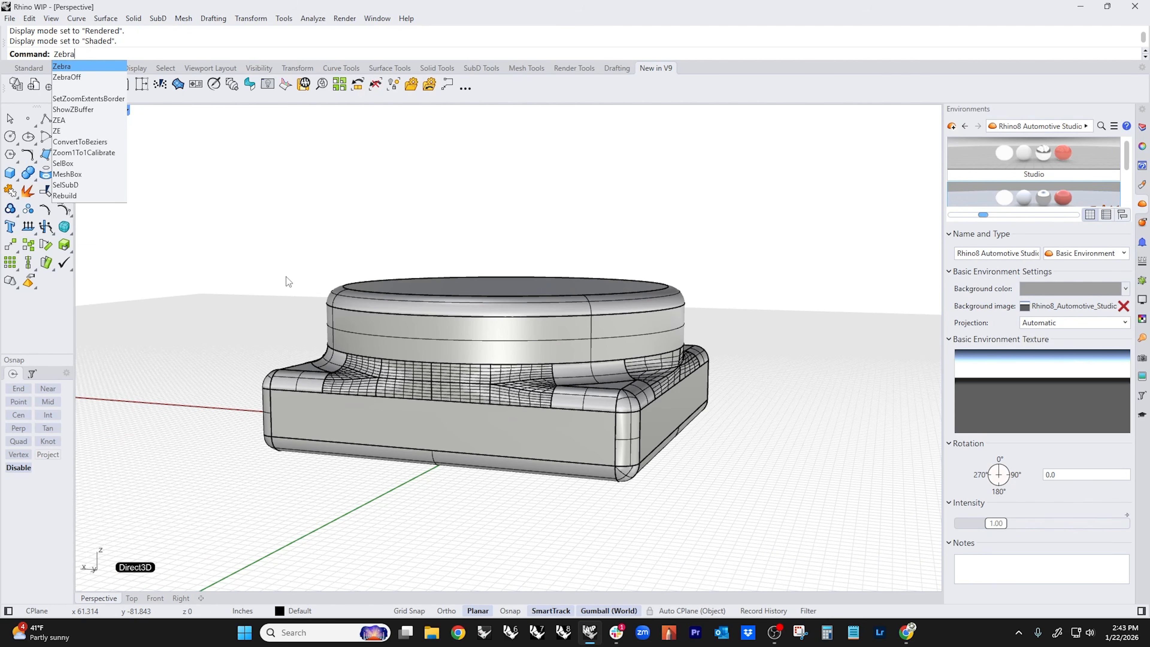
key(Return)
click(366, 285)
key(Return)
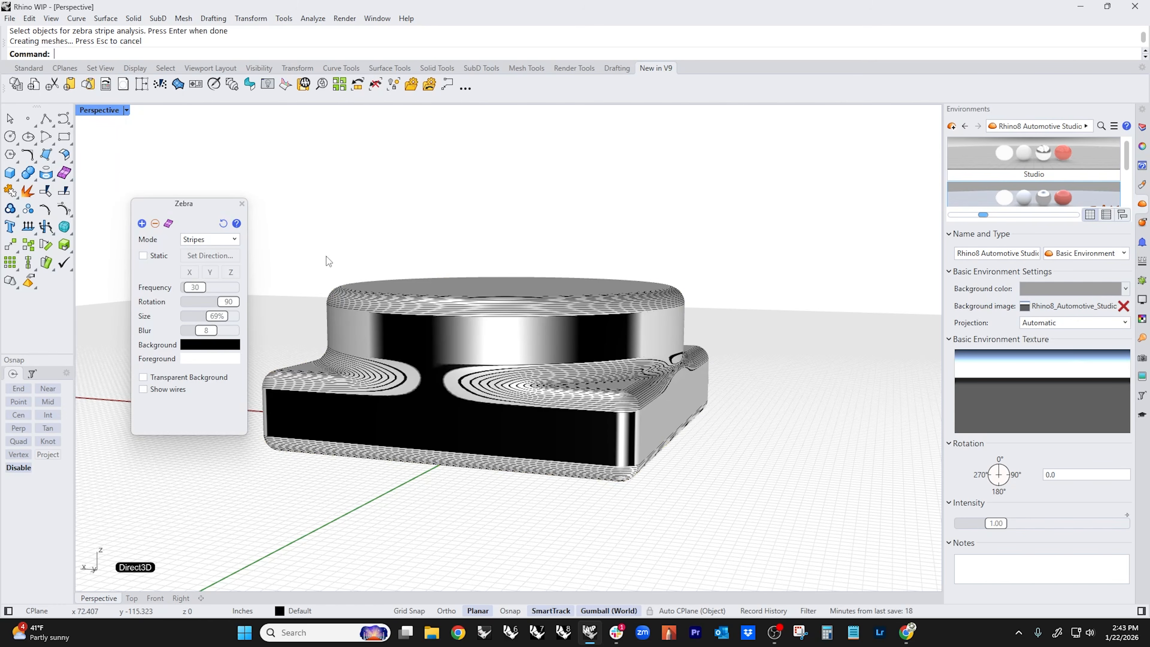
mouse_move(326, 257)
right_down()
mouse_move(398, 215)
mouse_move(465, 205)
mouse_move(549, 316)
mouse_move(620, 347)
mouse_move(633, 326)
mouse_move(554, 335)
right_up()
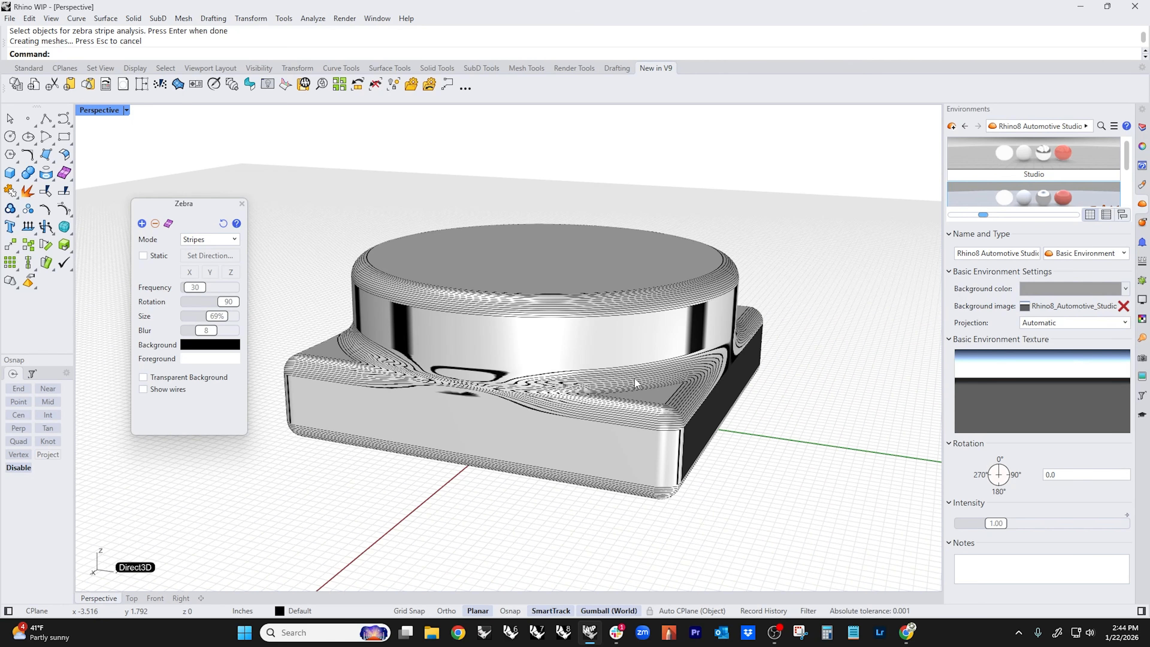
right_drag(689, 409, 601, 400)
scroll(618, 380, up, 4)
- Refine the zebra analysis mesh with a 0.15 in maximum edge length, previewed and tightened to 0.08 in
click(169, 226)
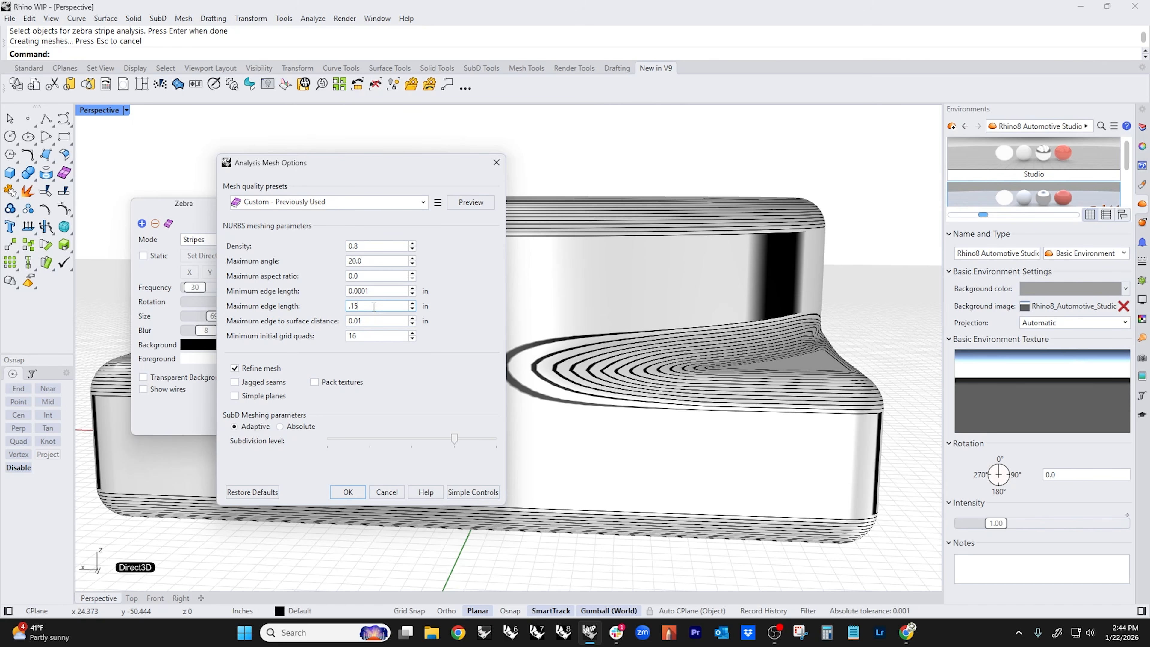
click(469, 202)
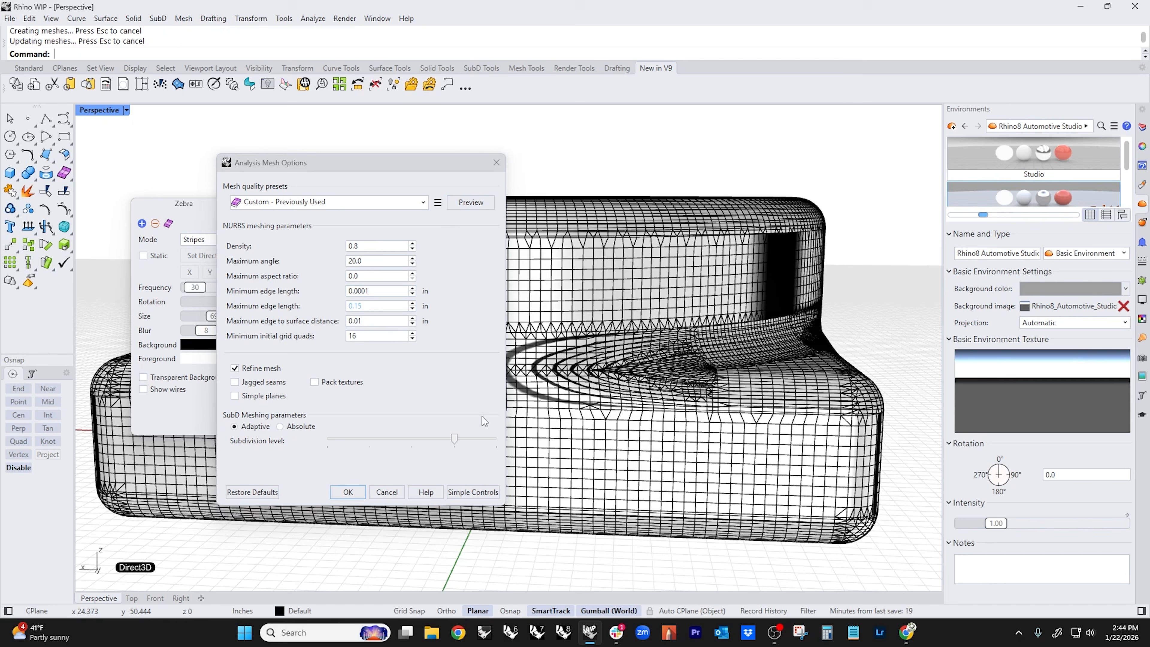
drag(363, 306, 349, 308)
text(.0)
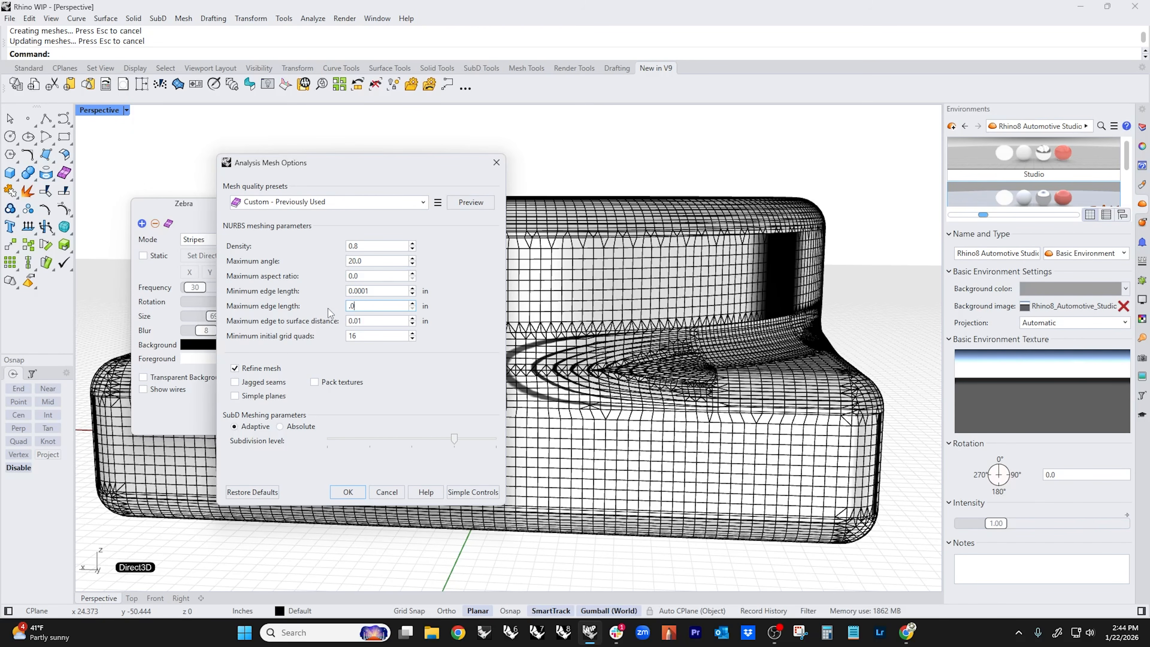
text(8)
click(471, 203)
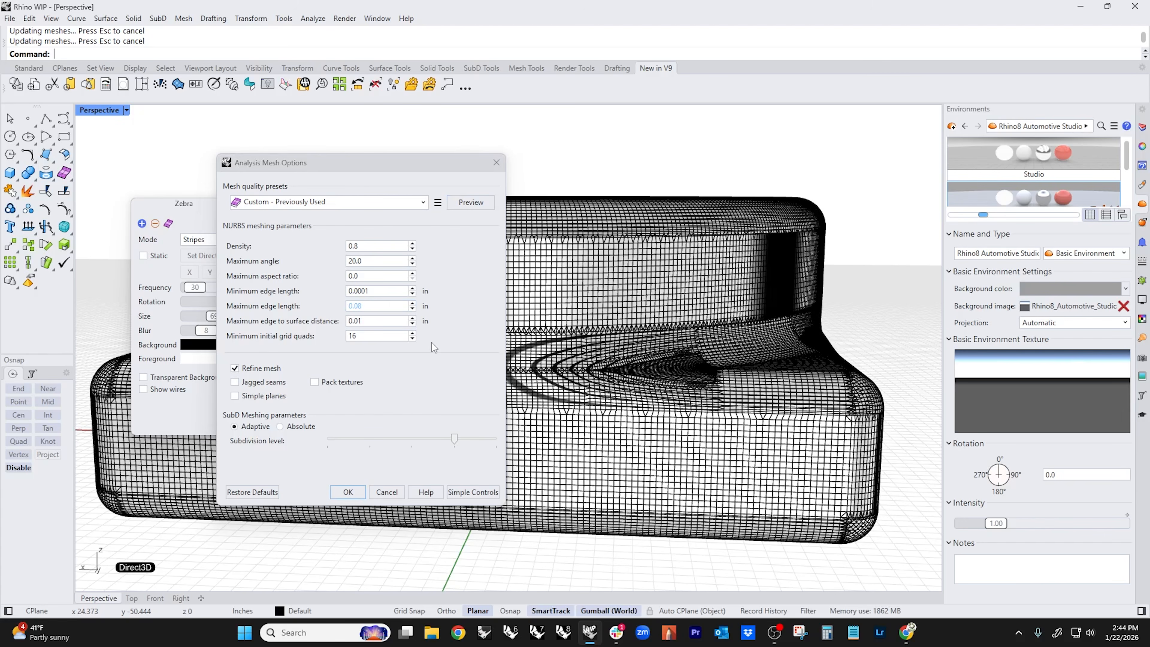
click(356, 491)
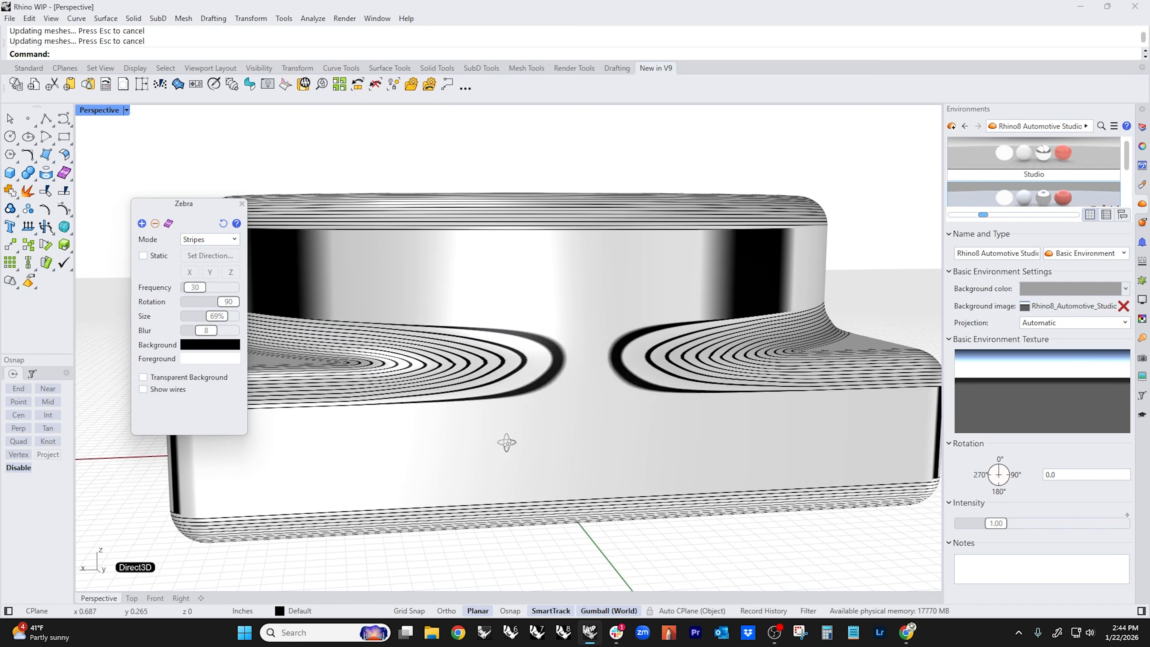
- Examine the refined zebra stripes across the patched fillets from several angles and end the analysis
right_drag(506, 442, 557, 434)
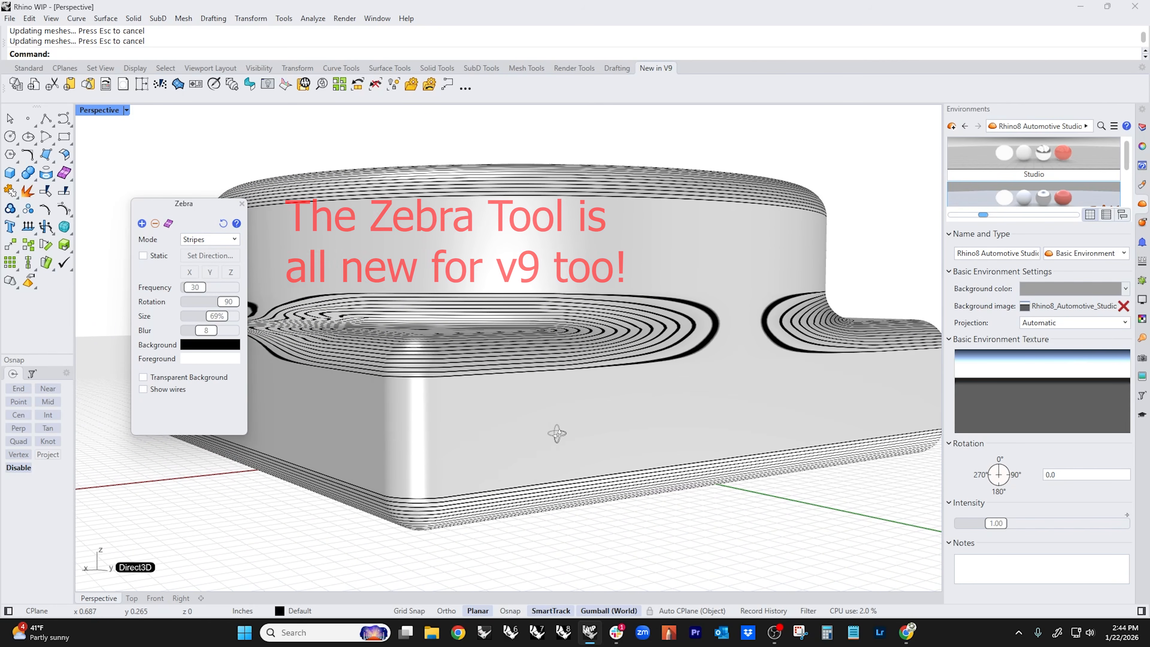
scroll(554, 433, down, 8)
right_drag(463, 428, 369, 440)
scroll(500, 432, up, 6)
right_drag(521, 441, 480, 448)
click(242, 203)
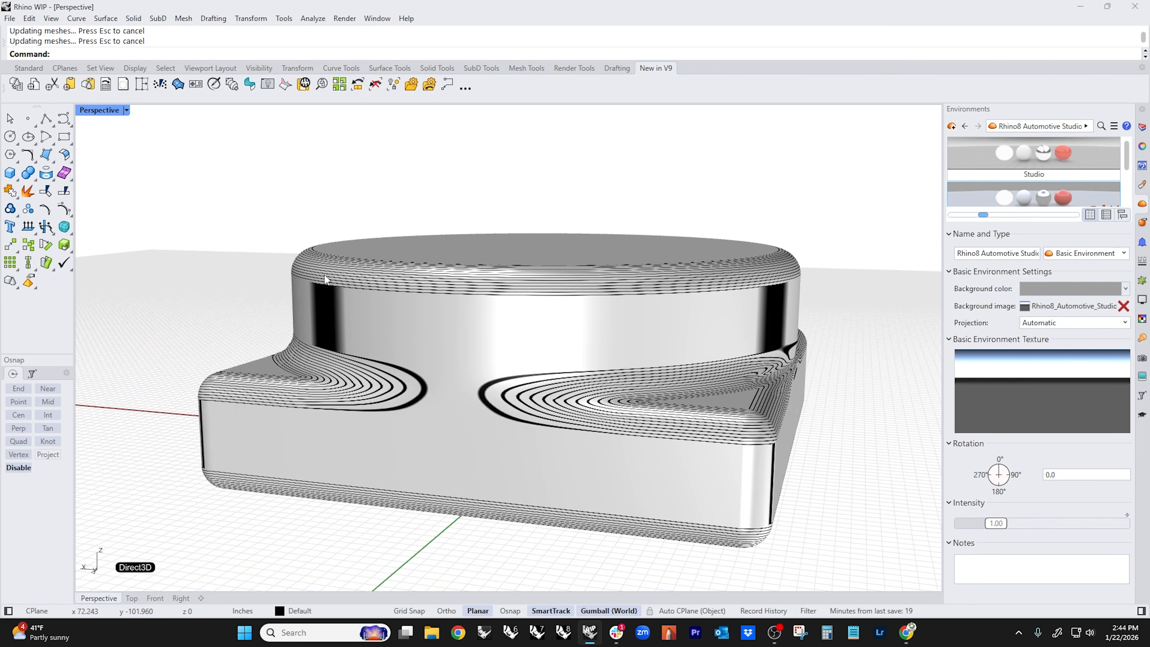
- Delete the six fillet patch surfaces between the cylinder and box along the side with the coarser isocurves
scroll(325, 276, down, 6)
right_drag(327, 280, 417, 364)
scroll(417, 363, up, 6)
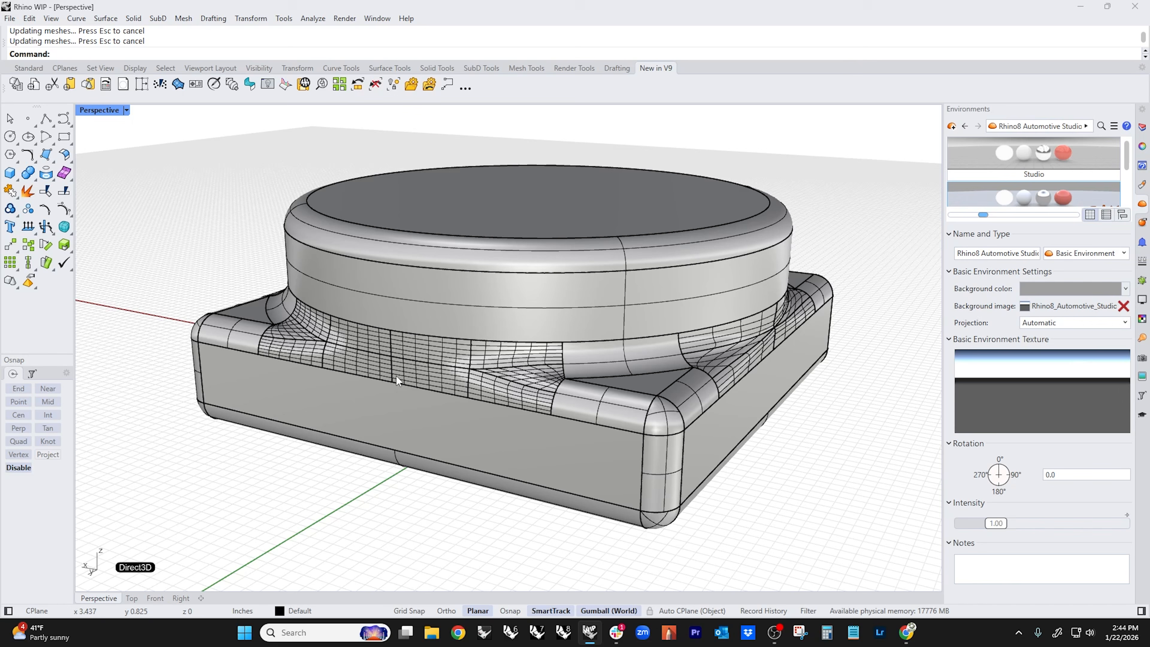
right_drag(646, 396, 578, 397)
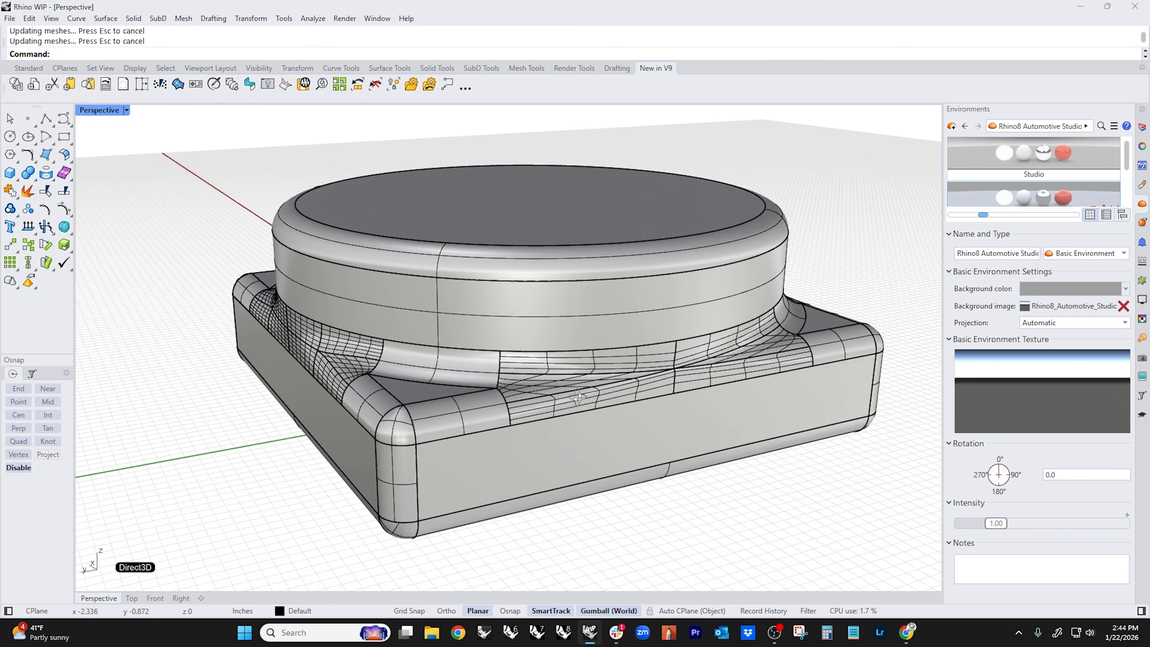
scroll(532, 406, up, 3)
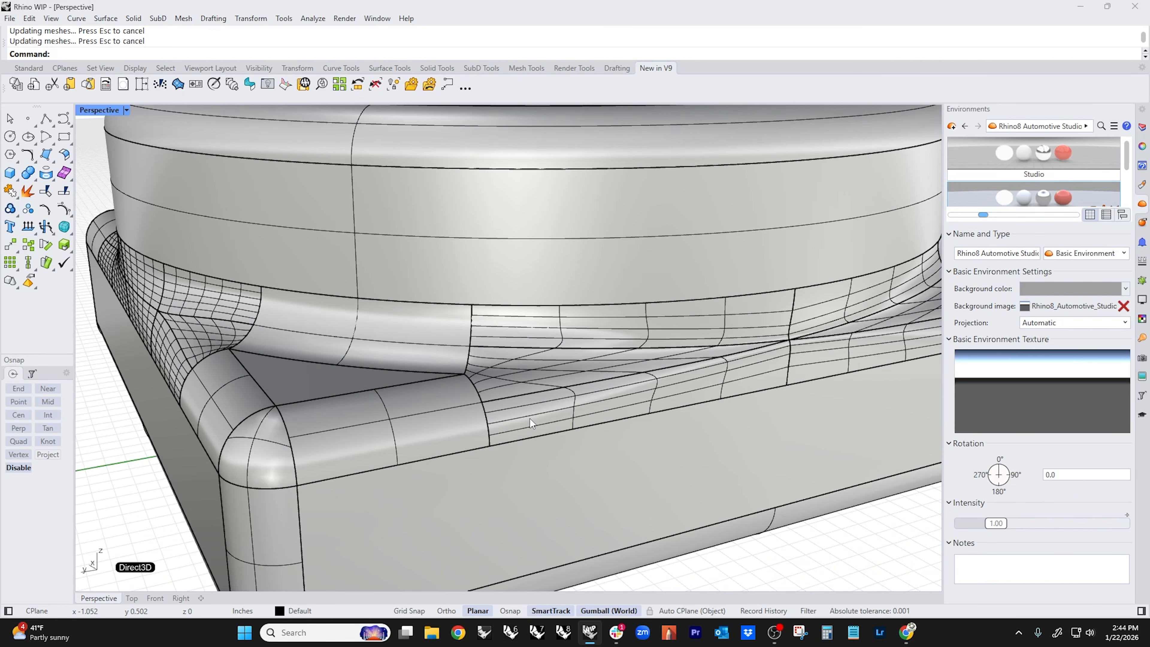
ctrl+shift+click(530, 418)
ctrl+shift+click(535, 328)
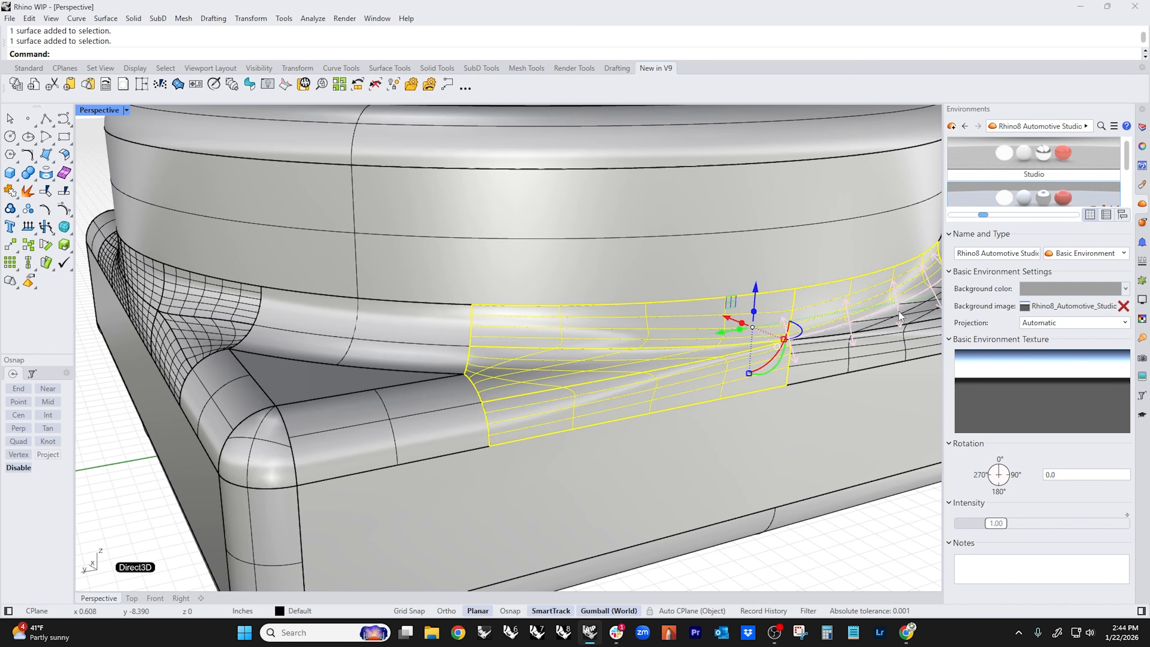
key(Delete)
scroll(886, 347, down, 5)
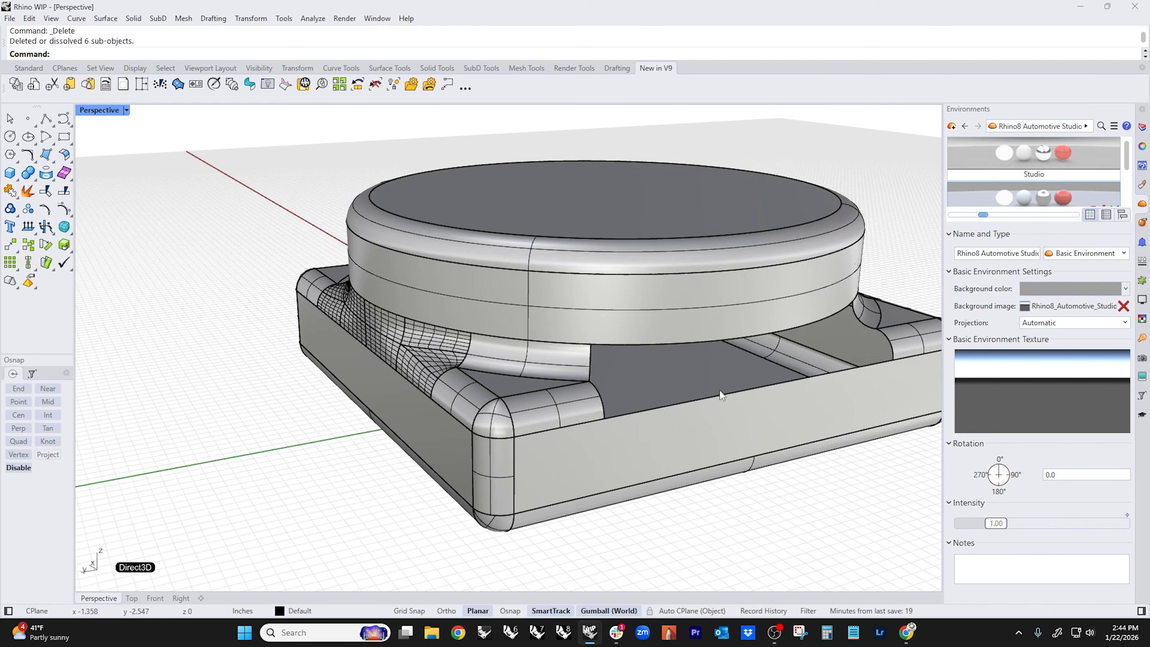
scroll(203, 308, down, 2)
- Merge the segmented fillet end edges bordering both ends of the opening with MergeEdge
middle_click(206, 352)
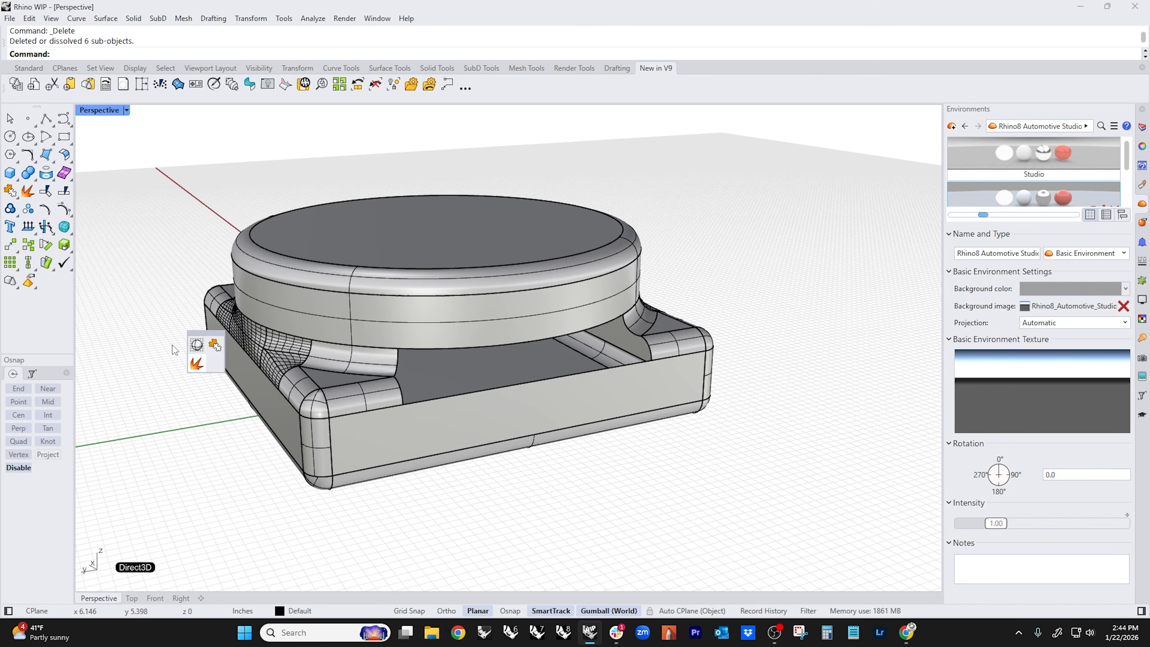
click(37, 232)
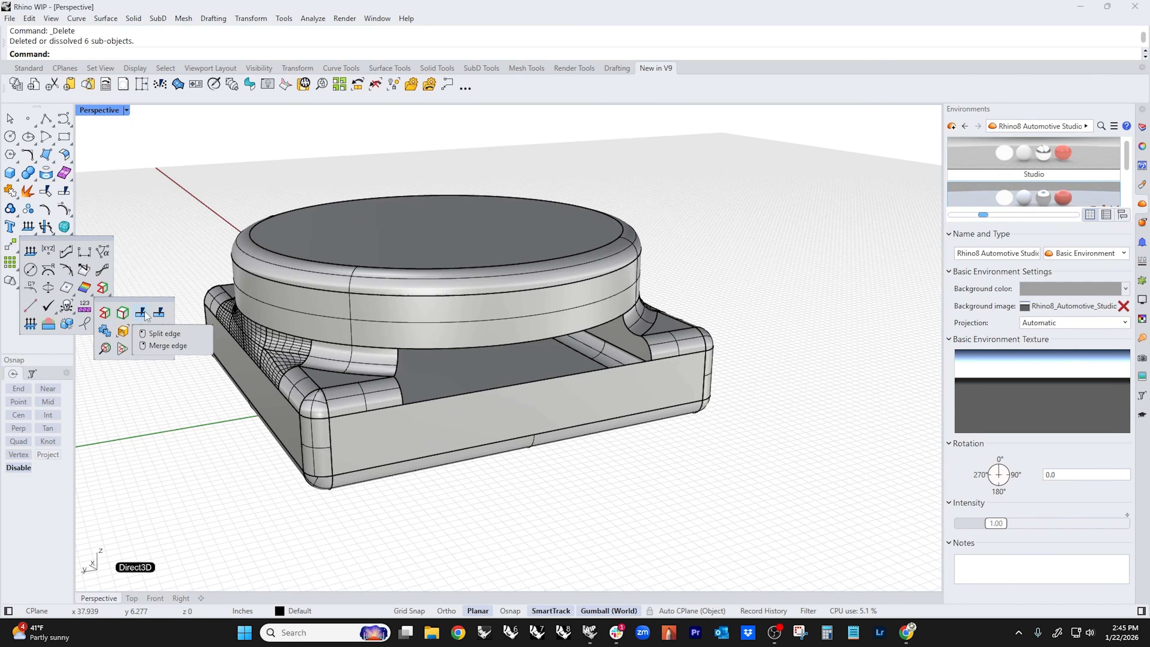
right_click(144, 312)
click(401, 398)
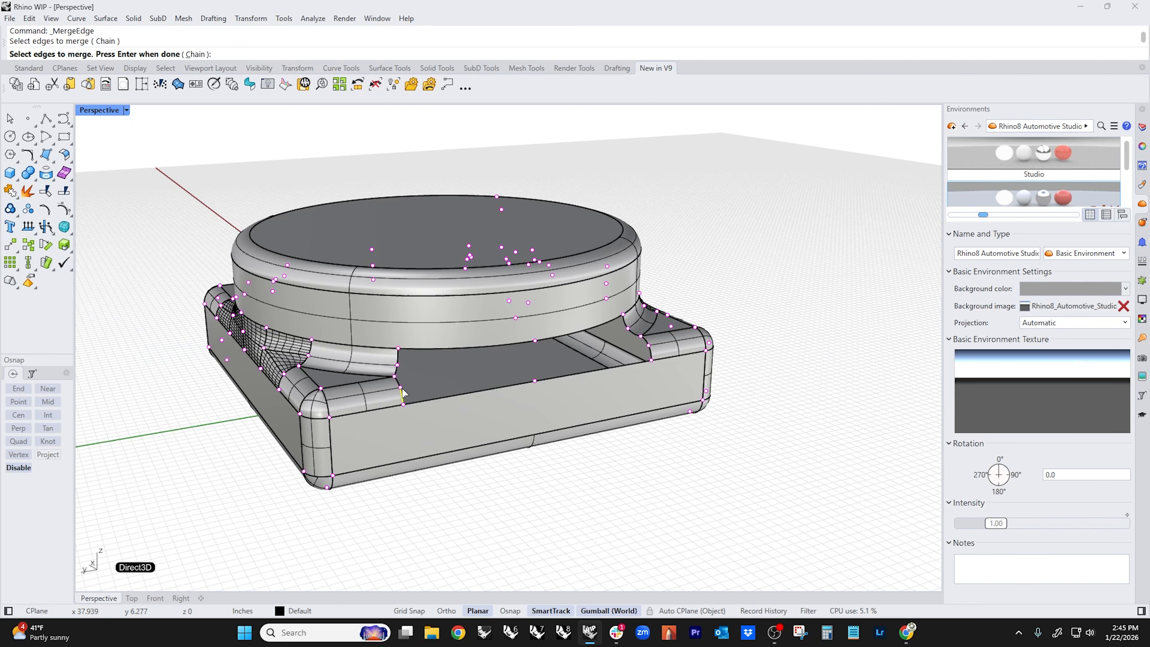
scroll(399, 385, up, 4)
click(398, 383)
click(394, 359)
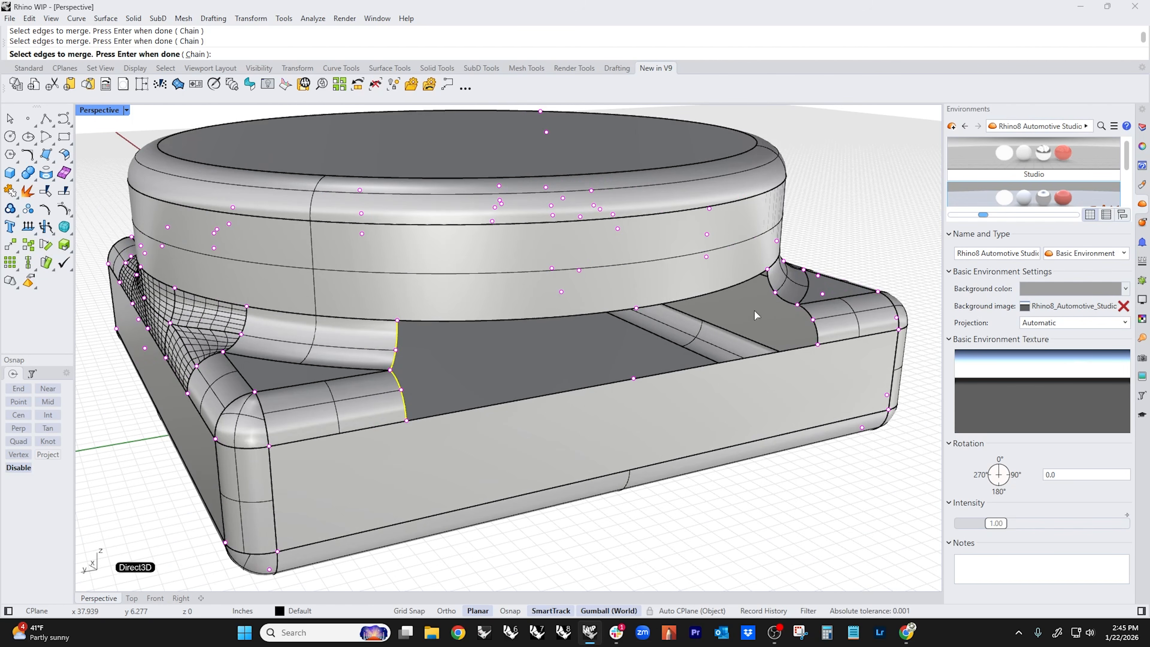
click(808, 313)
key(Return)
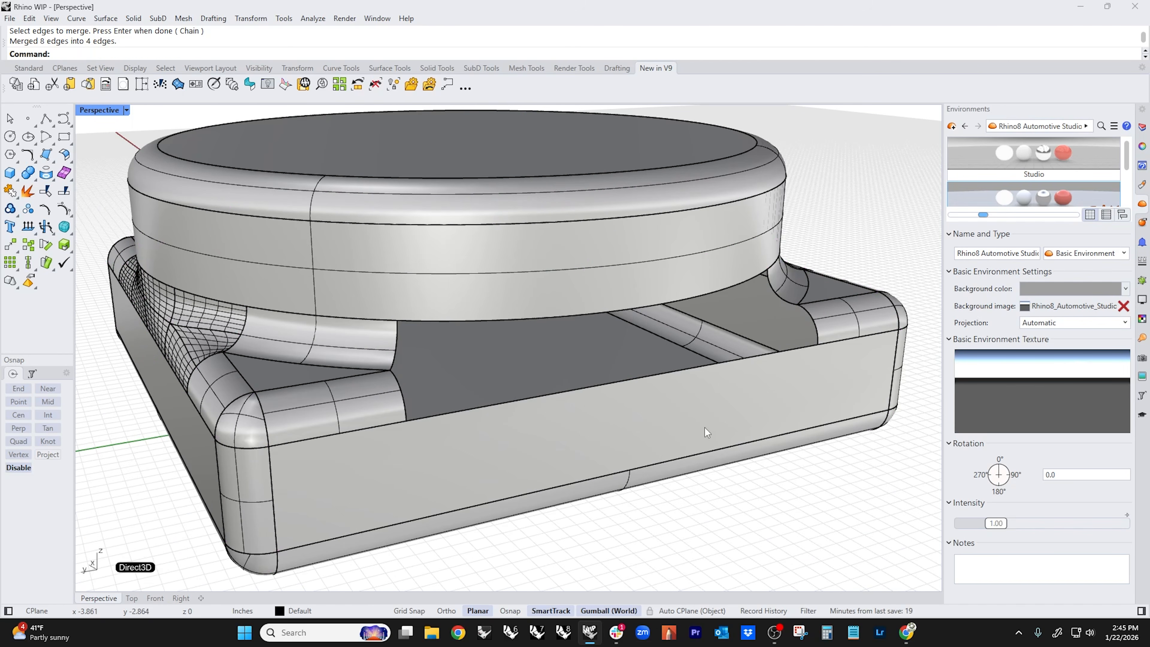
- Blend the cylinder's lower edge to the box's upper edge over the far half of the opening, with Curvature continuity at both edges
click(71, 161)
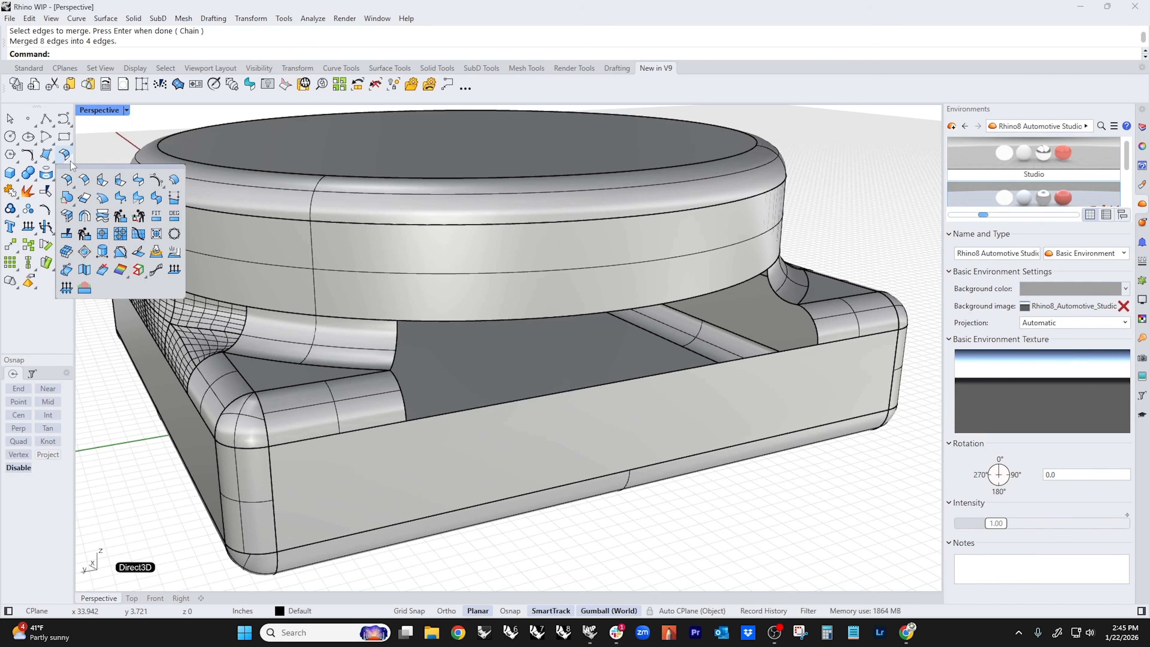
click(137, 178)
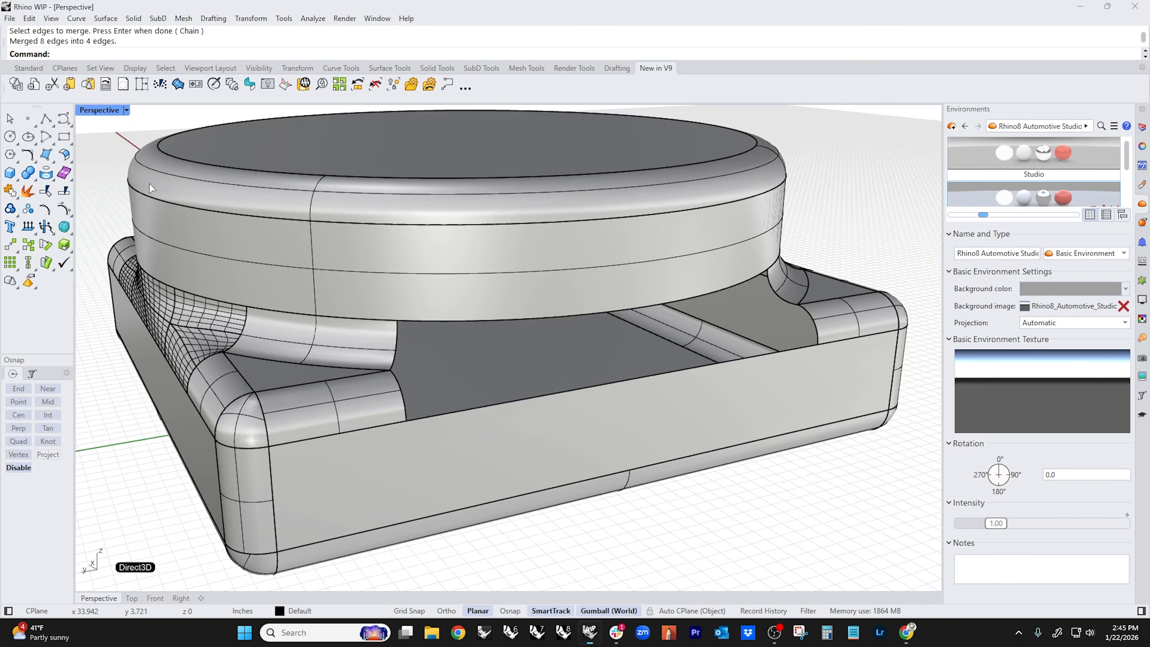
click(648, 313)
click(663, 361)
right_drag(750, 365, 679, 354)
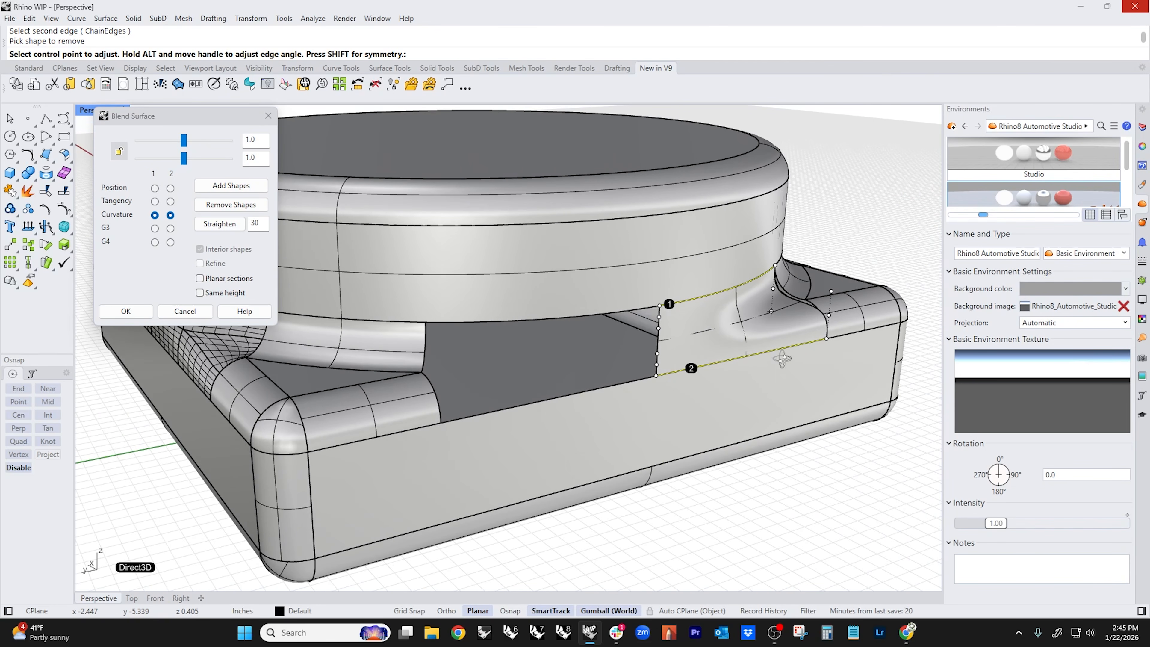
click(126, 311)
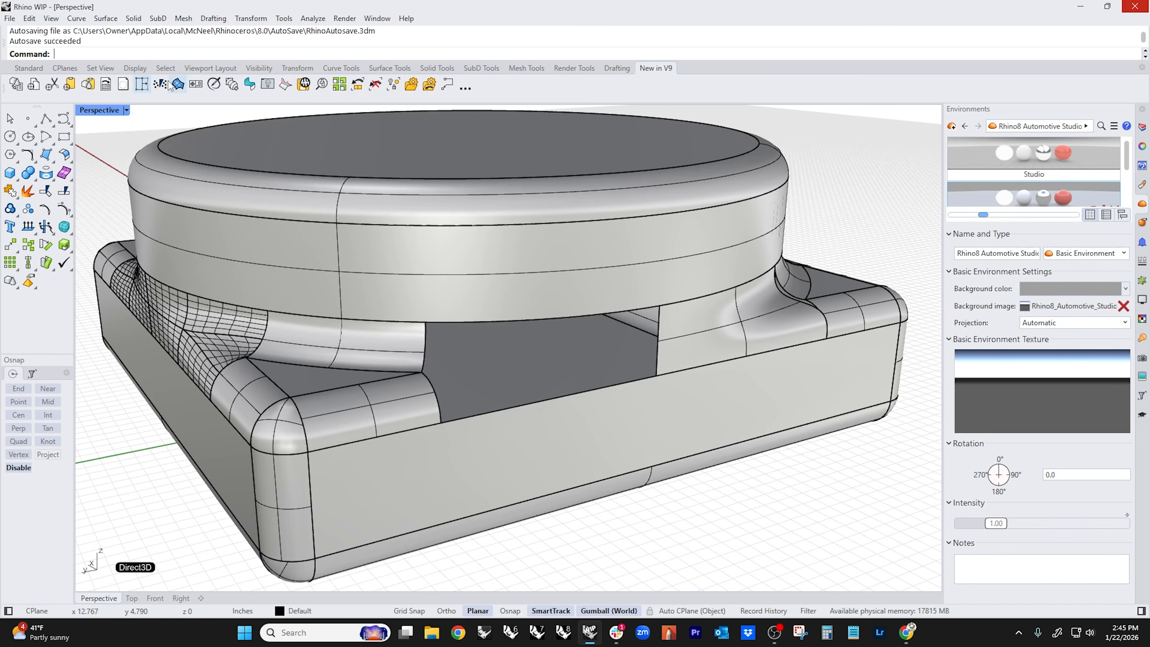
- Patch the remaining half of the opening from its five boundary edges with G1 continuity, previewing it before accepting
click(177, 84)
click(507, 412)
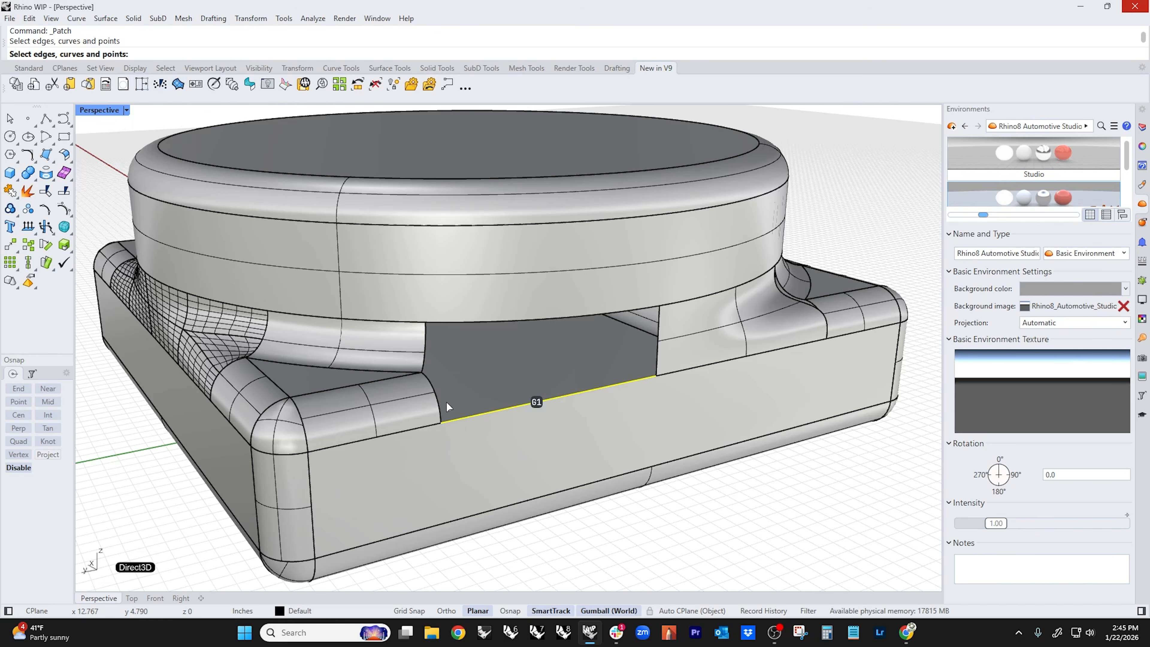
click(433, 402)
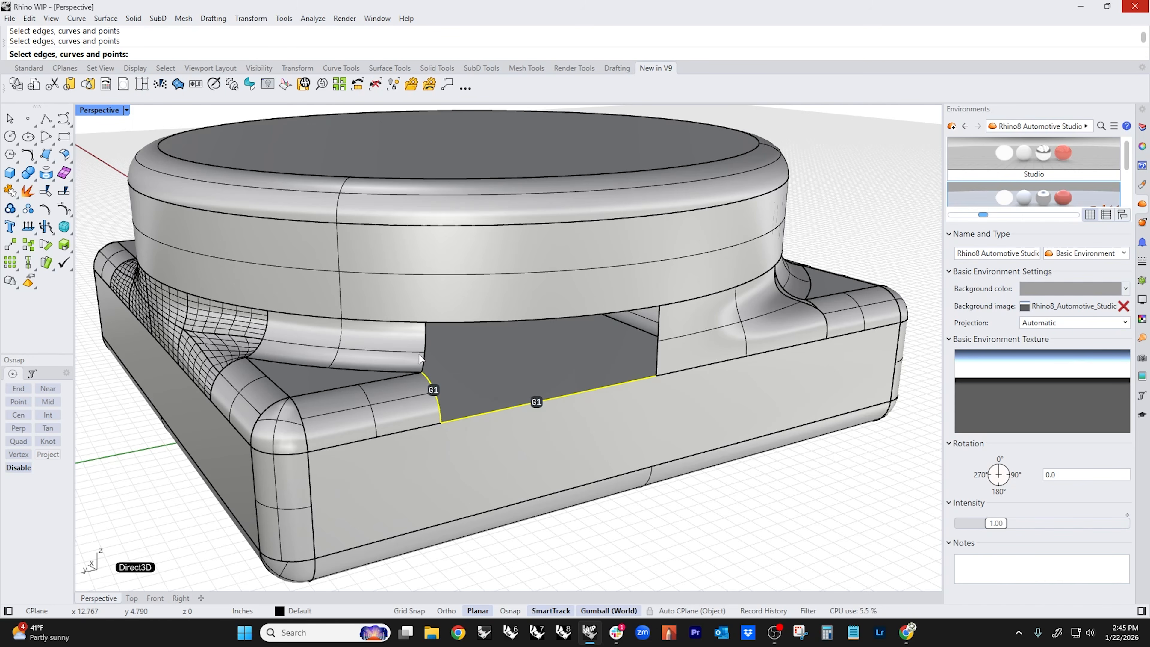
click(464, 323)
click(663, 345)
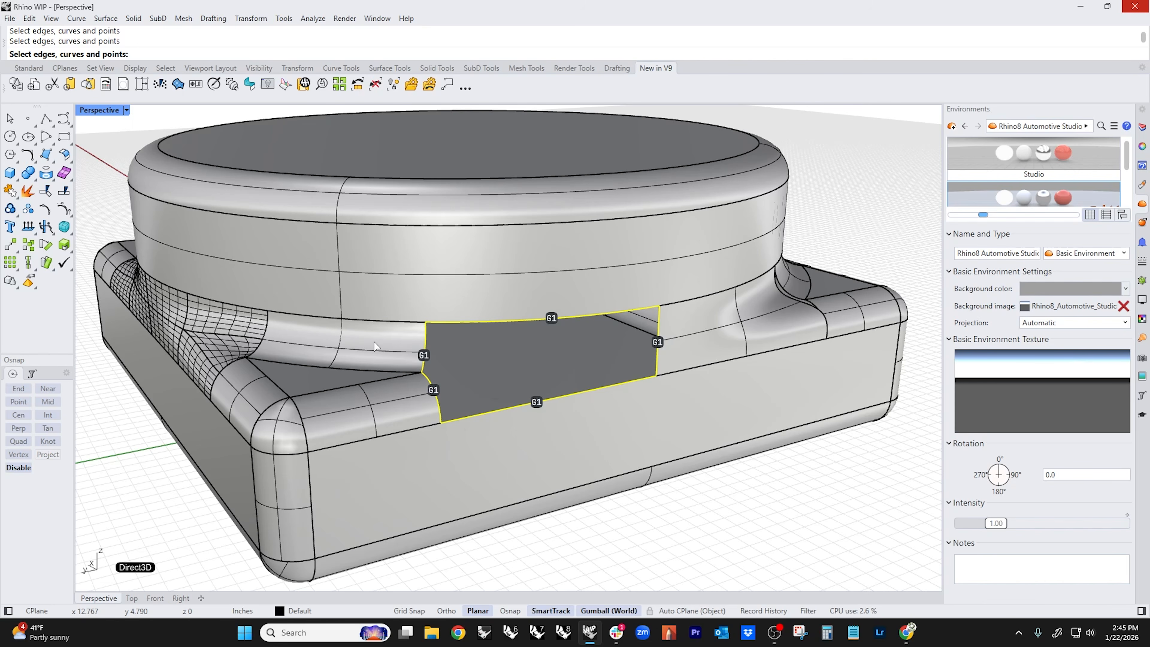
key(Return)
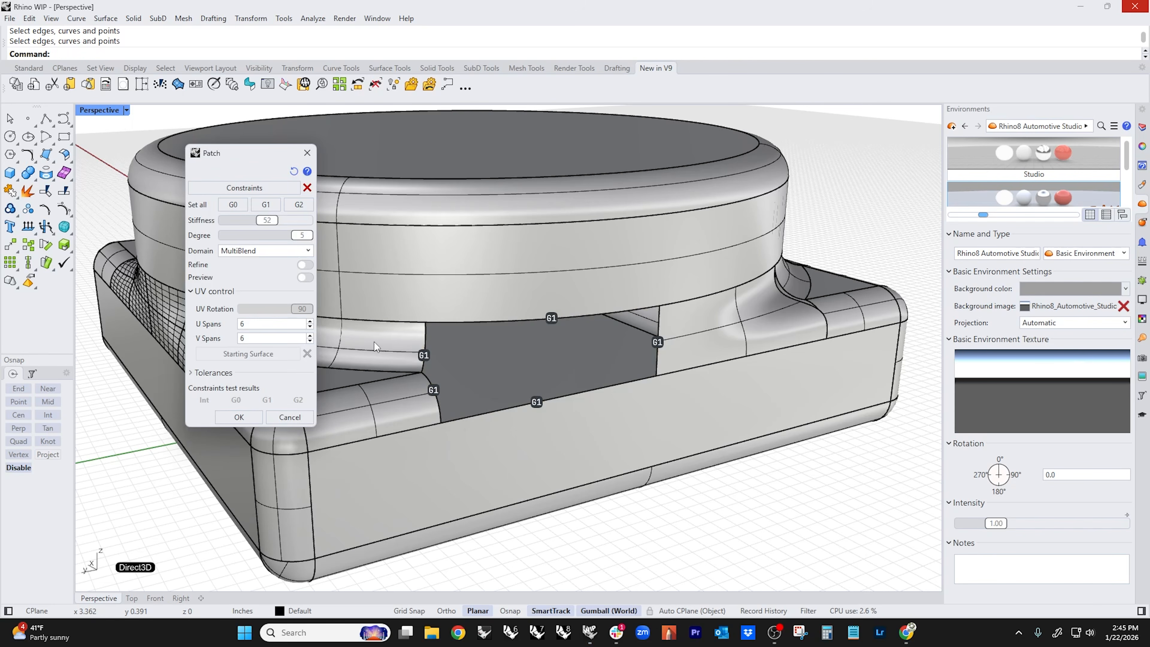
click(305, 277)
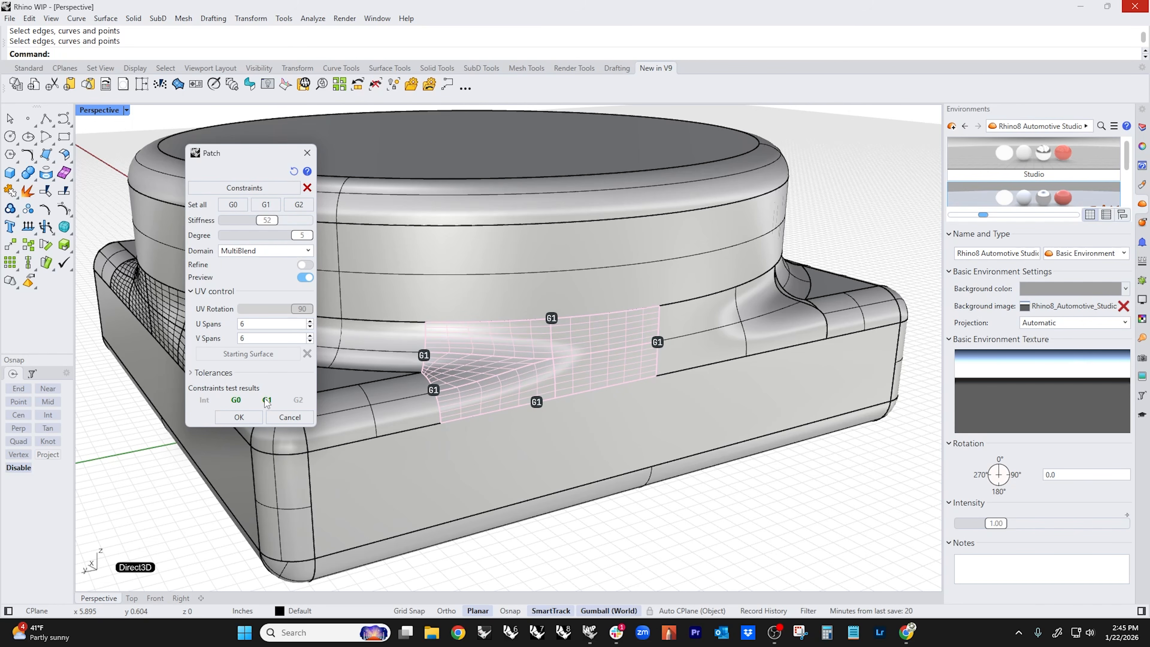
click(238, 417)
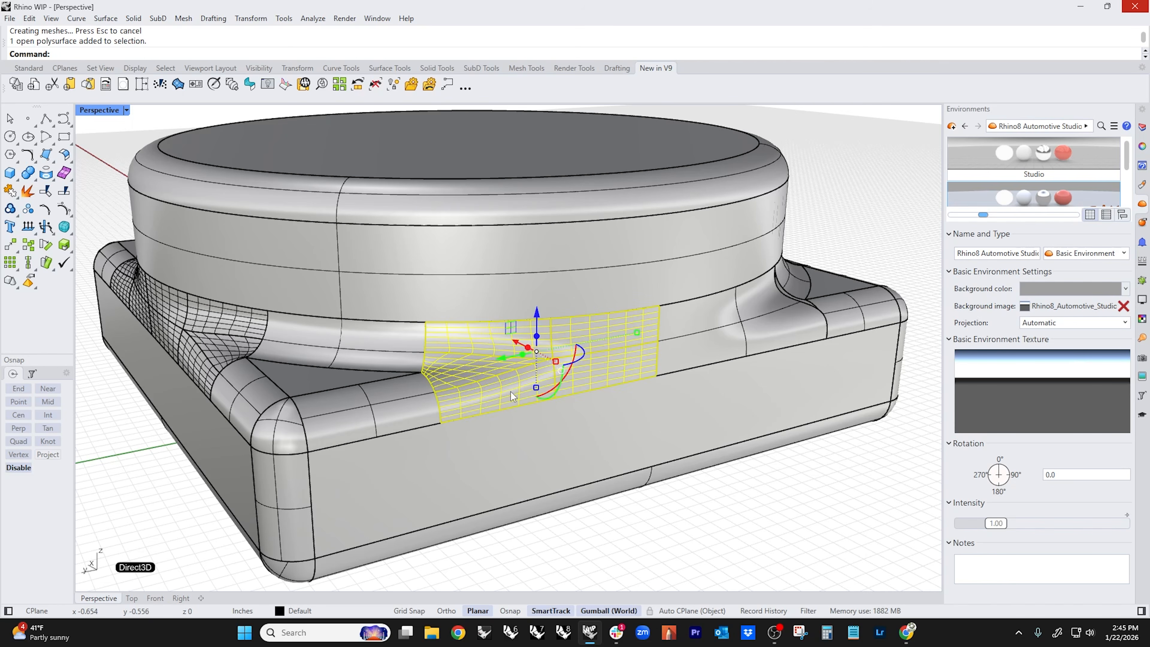
- Delete the temporary blend surface beside the new patch
shift+right_drag(588, 428, 519, 427)
click(629, 352)
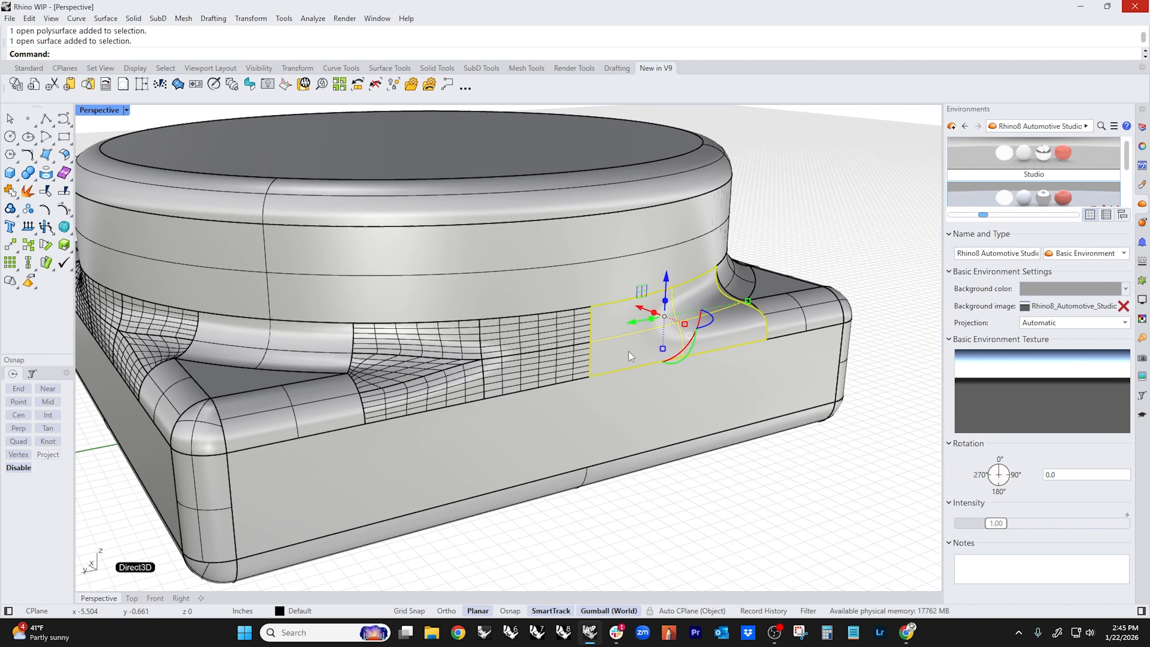
key(Delete)
- Mirror a copy of the new patch about its vertical inner edge to fill the other half of the opening
click(584, 378)
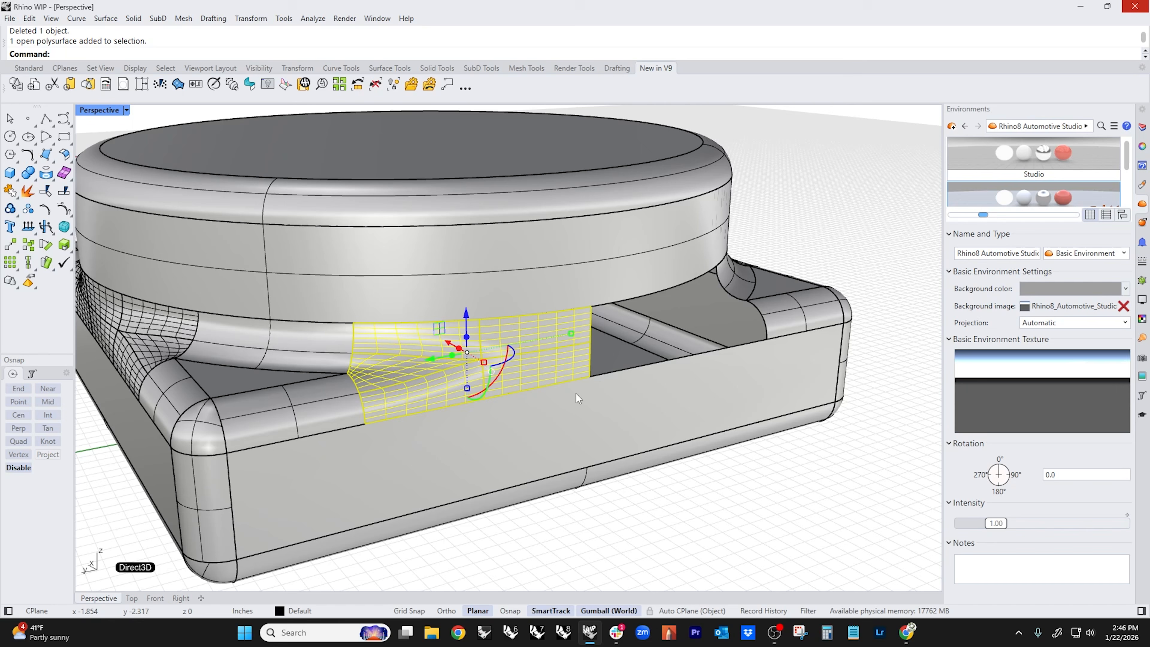
text(M)
key(Return)
click(593, 380)
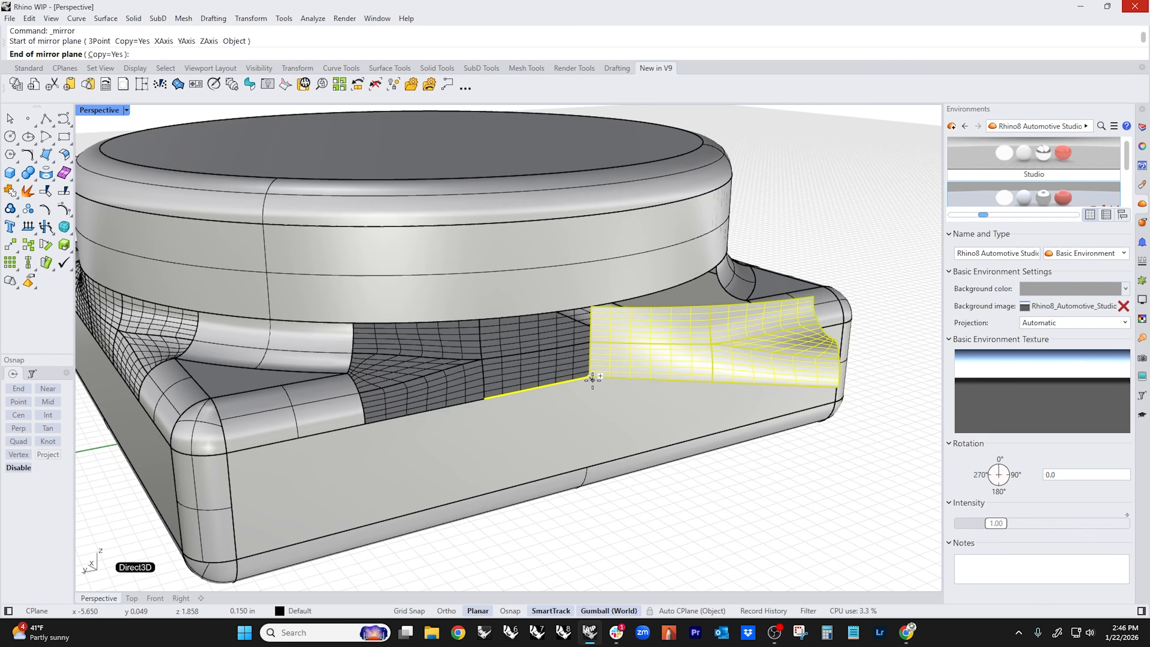
click(591, 308)
- Join the main body and both patches into one closed polysurface, and clear the selection
click(696, 419)
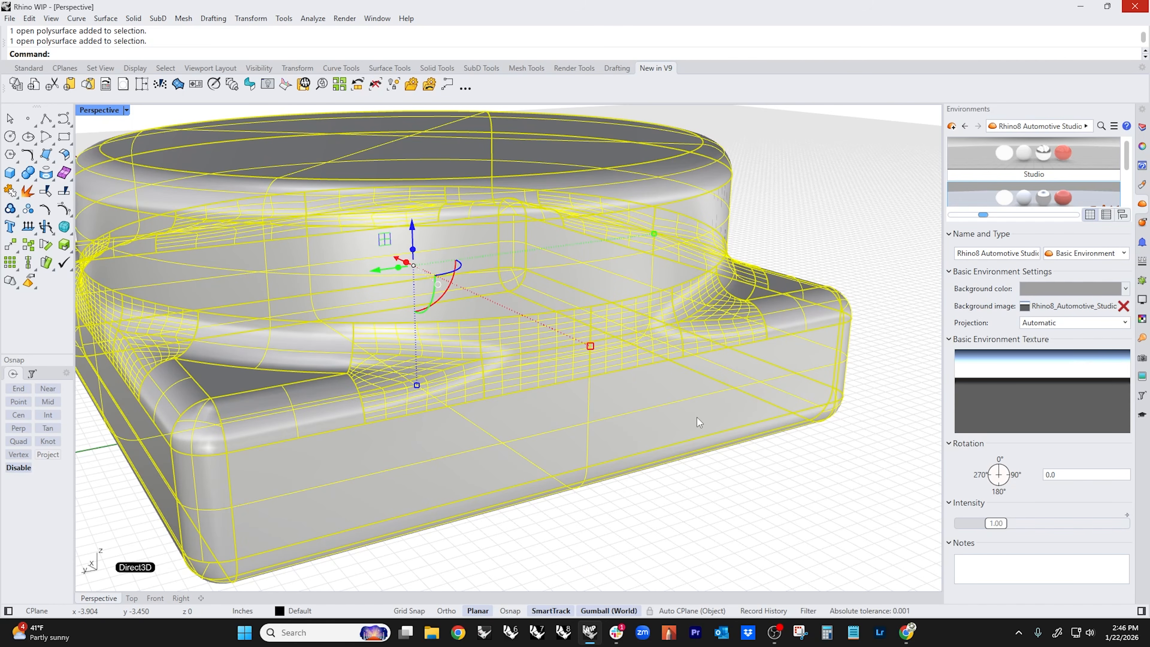
key(ctrl+j)
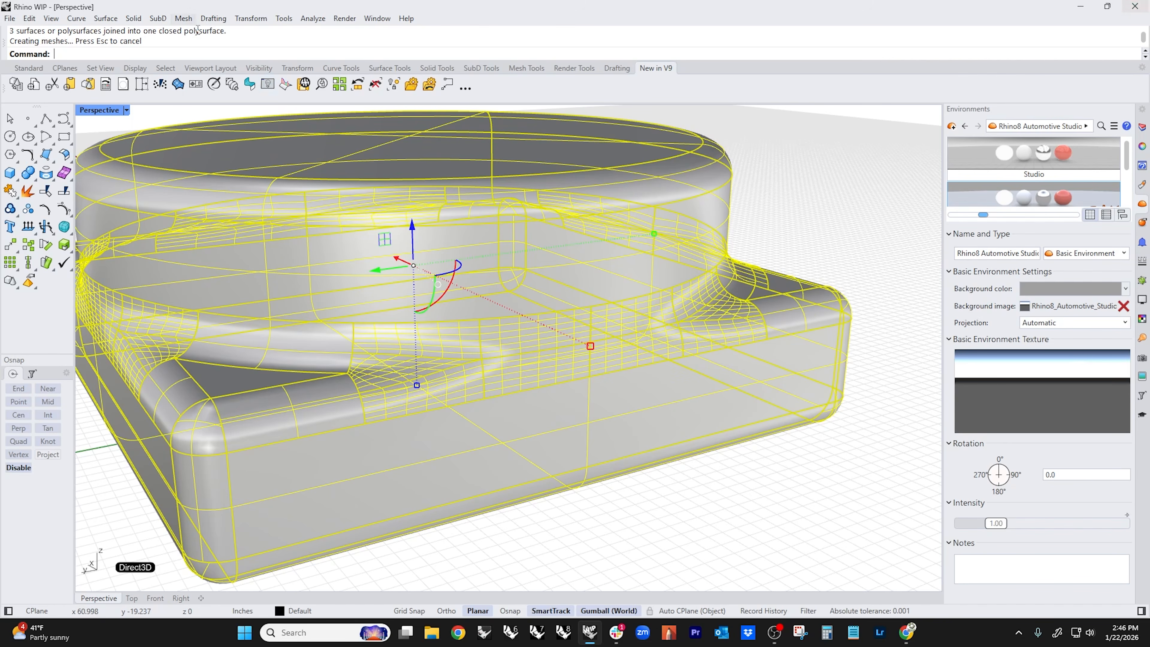
drag(228, 30, 147, 30)
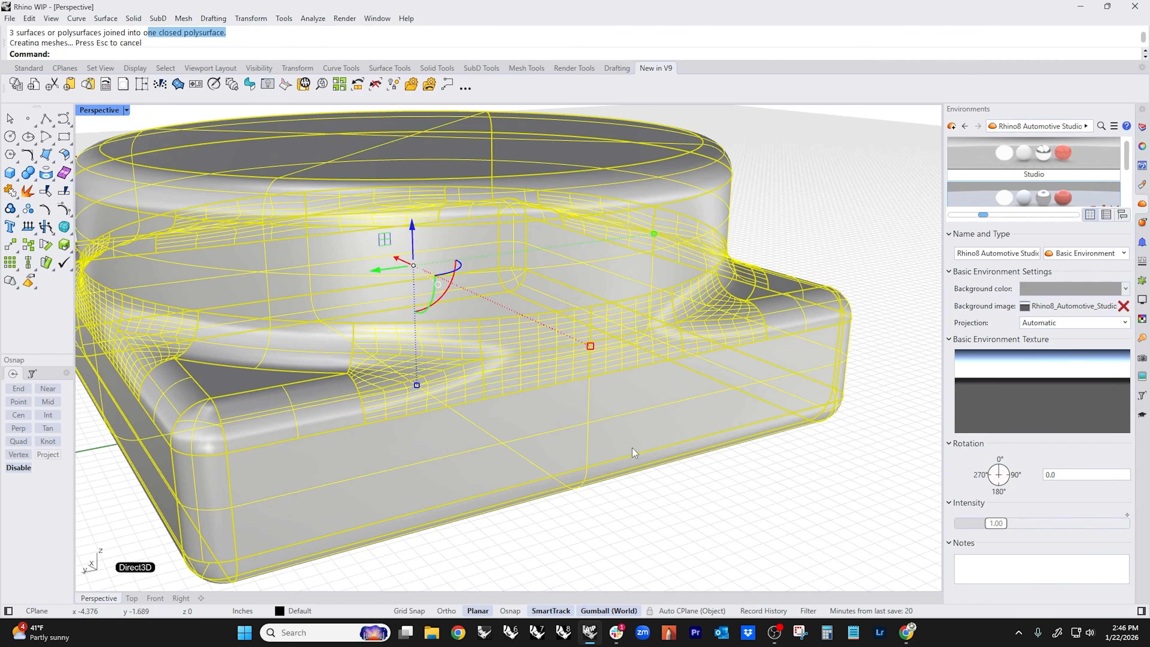
key(Escape)
- Switch the viewport to Rendered display and examine the highlights on the newly patched side
scroll(598, 419, down, 4)
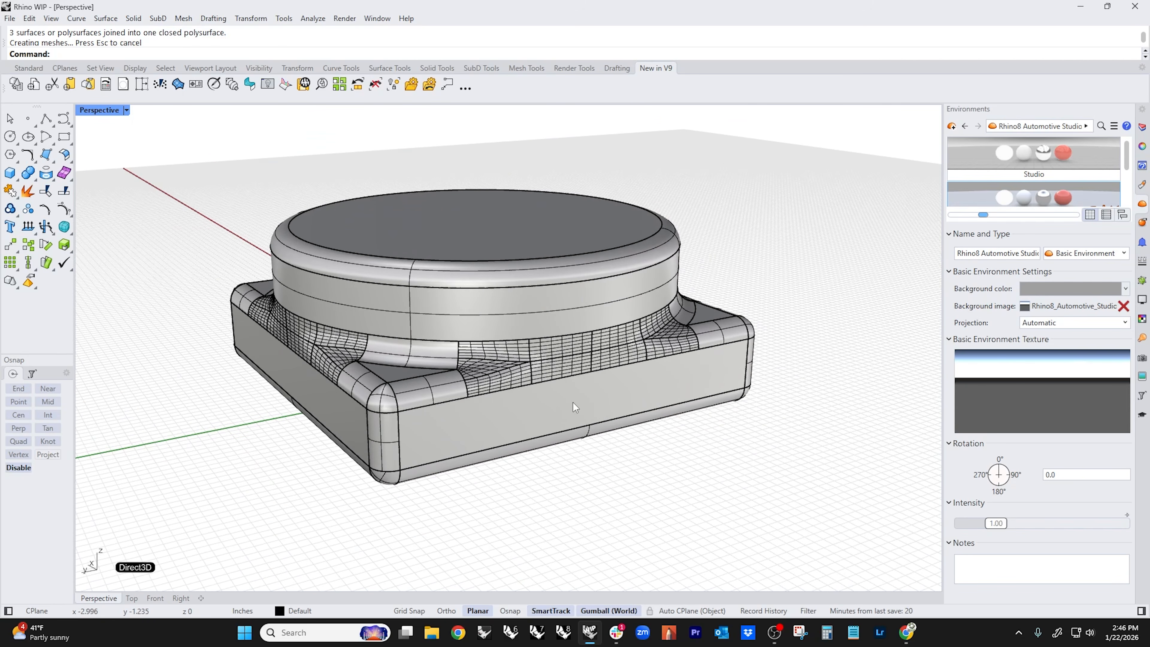
click(100, 110)
click(129, 182)
right_drag(288, 406, 439, 379)
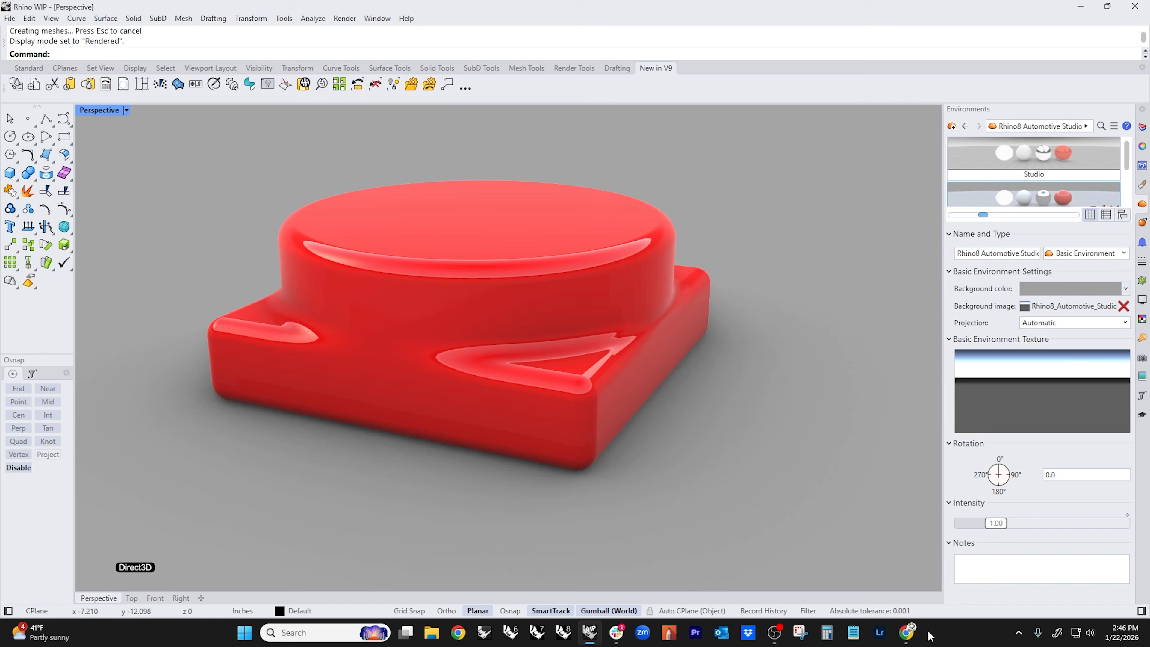
- Switch to Chrome, view the Welcome to Serengeti page with the Rhino WIP download via rhino3d.com in a new tab, and close that tab
mouse_move(904, 634)
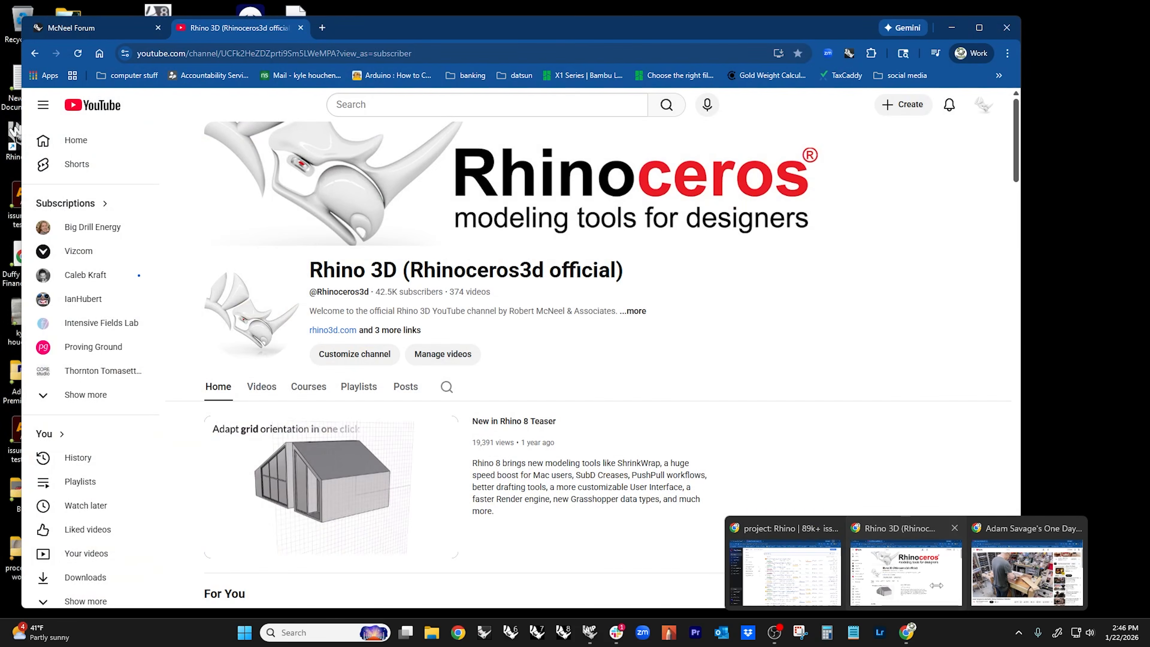
click(961, 589)
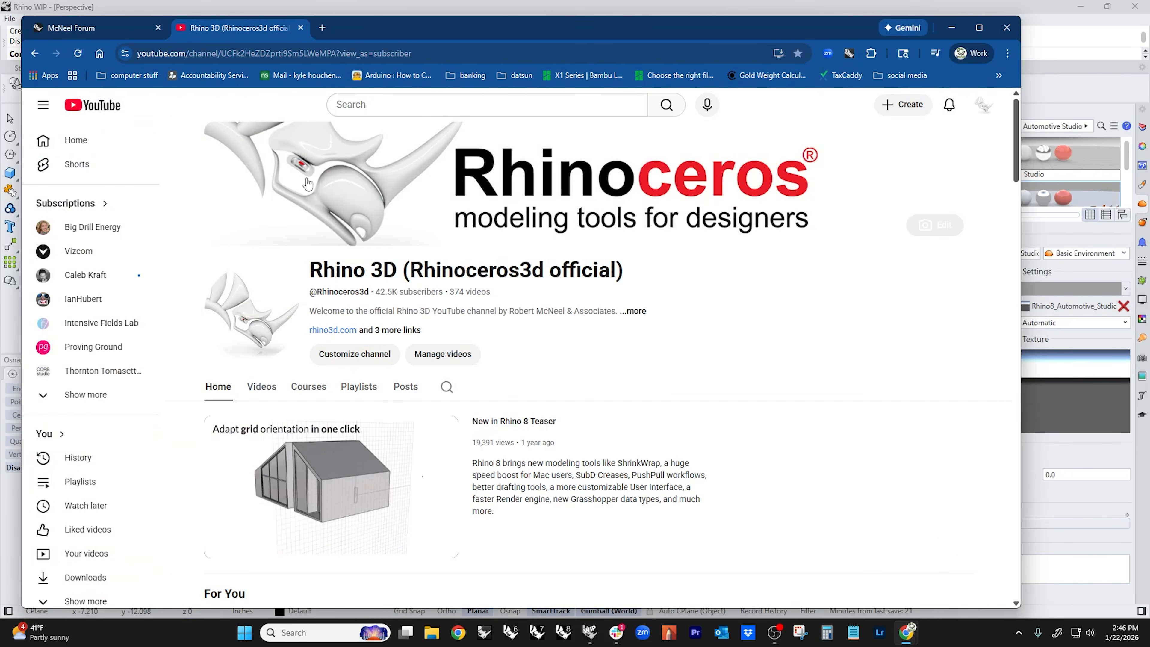
click(321, 30)
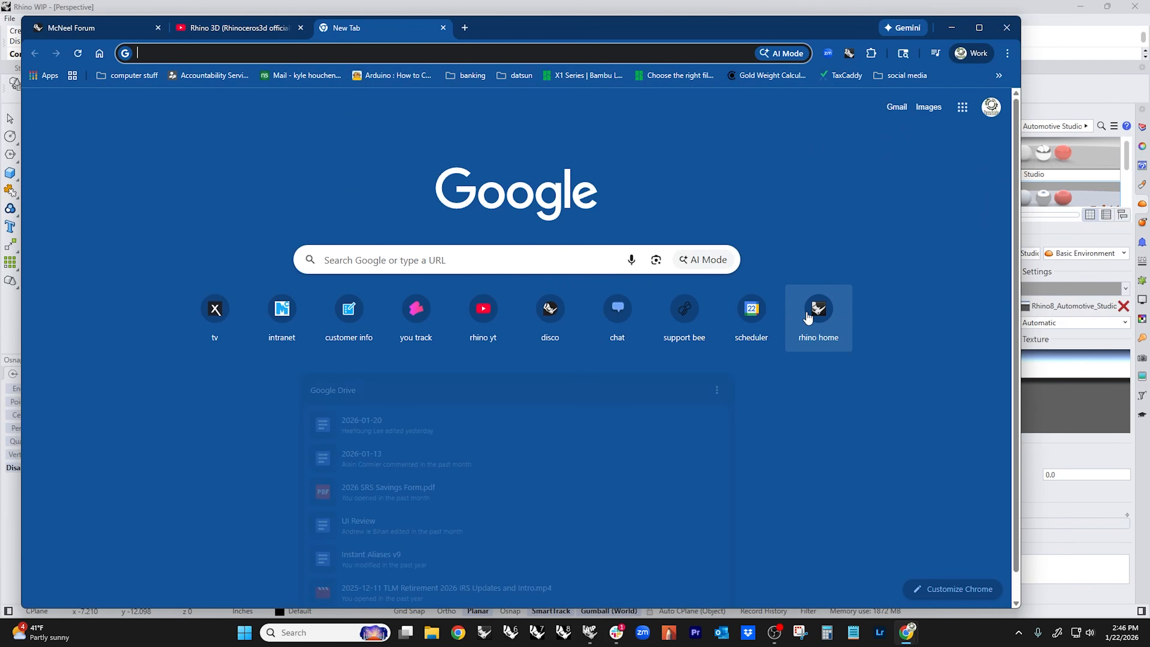
click(819, 311)
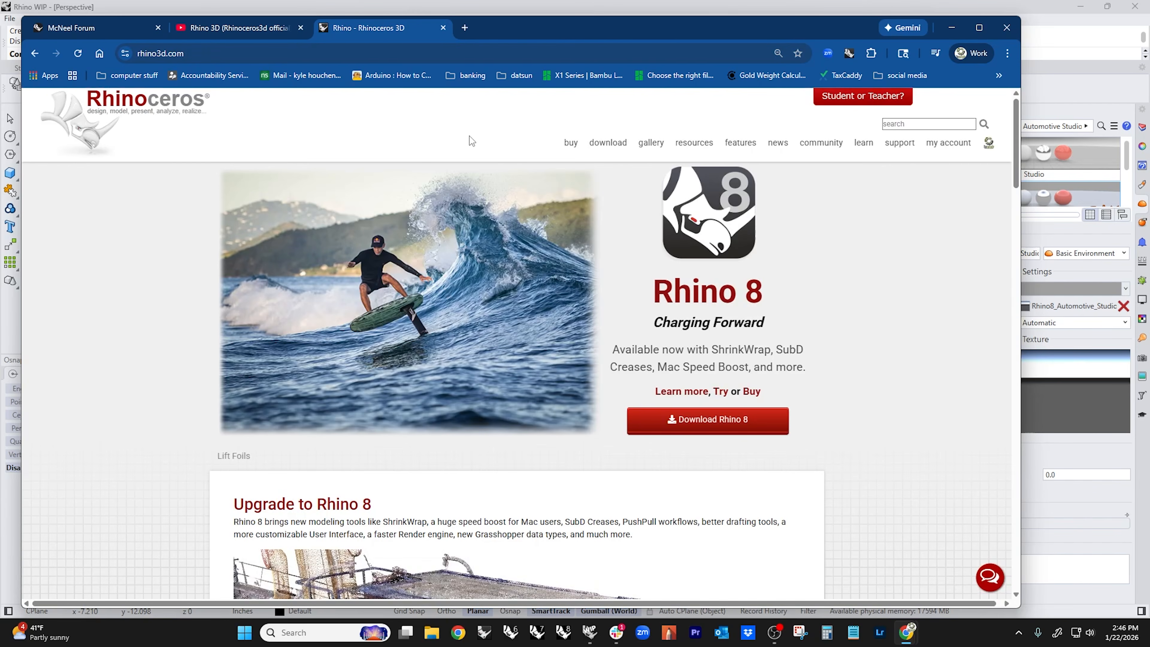
click(601, 143)
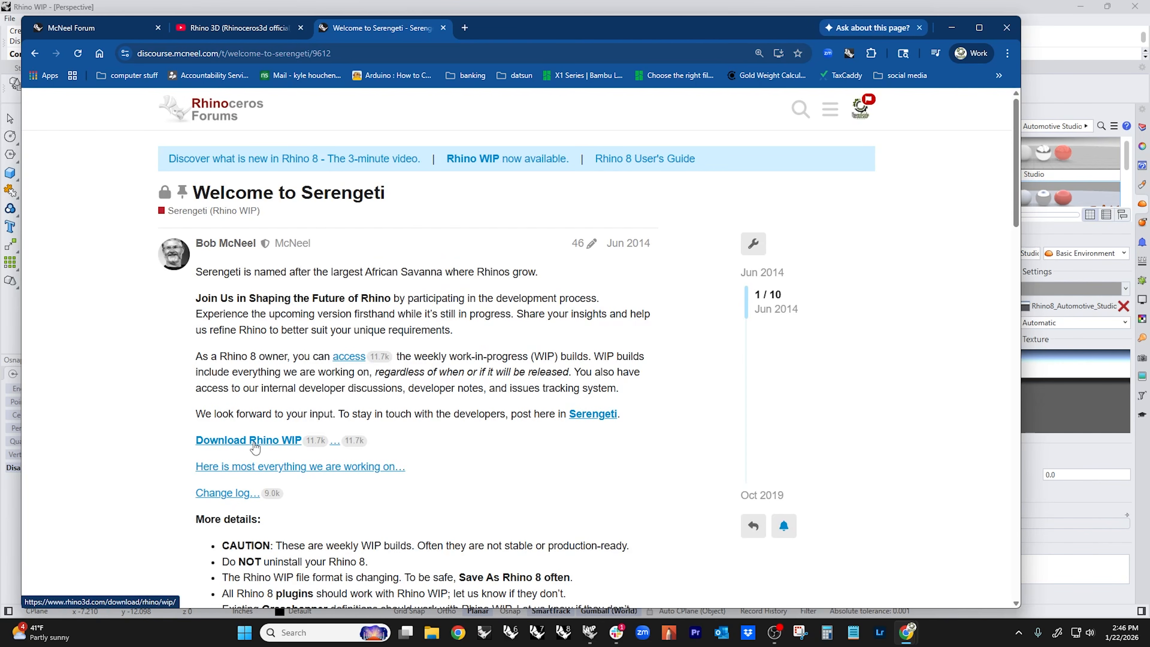
click(443, 28)
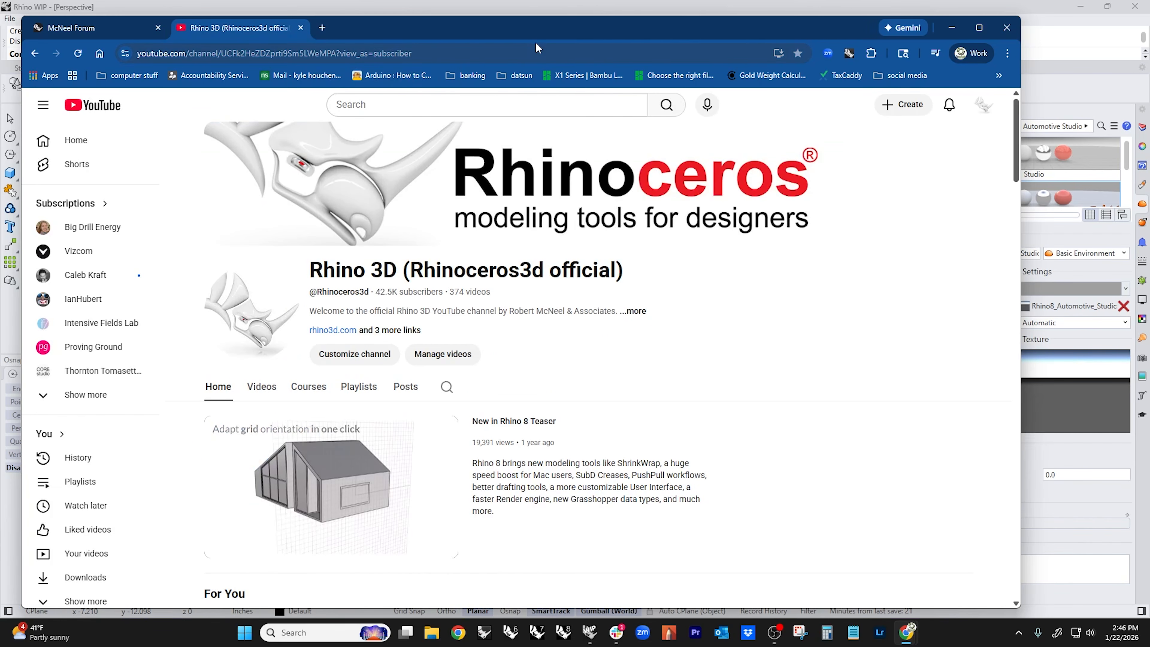
- Reposition the browser window and show the McNeel Forum home page at discourse.mcneel.com
drag(542, 33, 592, 23)
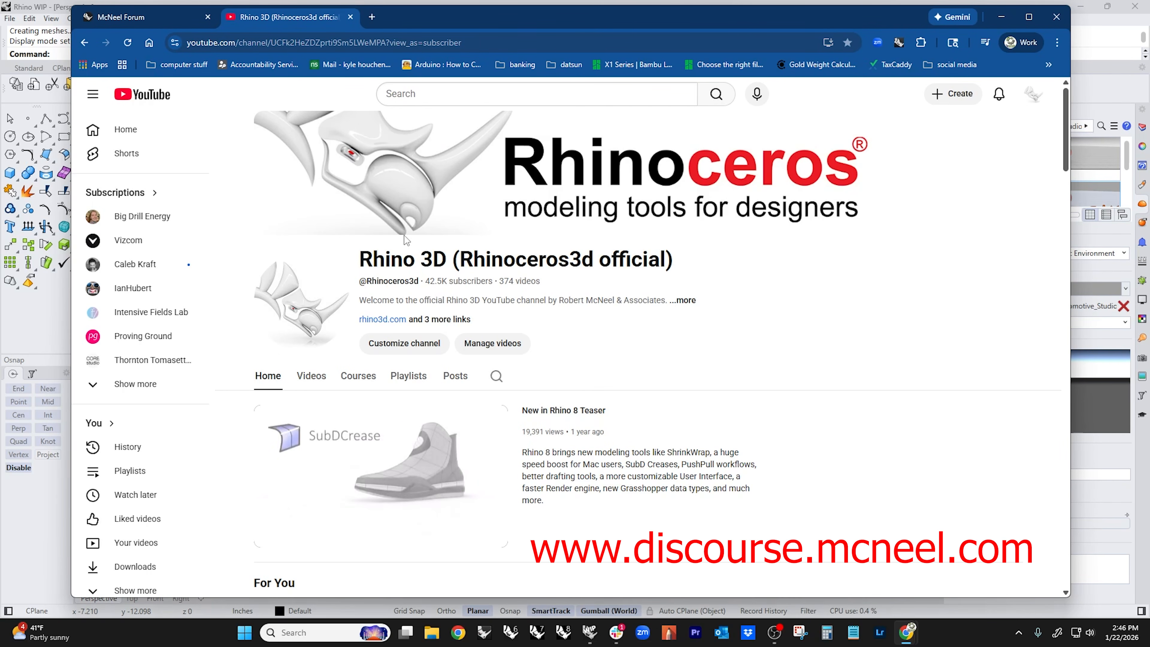
click(134, 29)
click(276, 101)
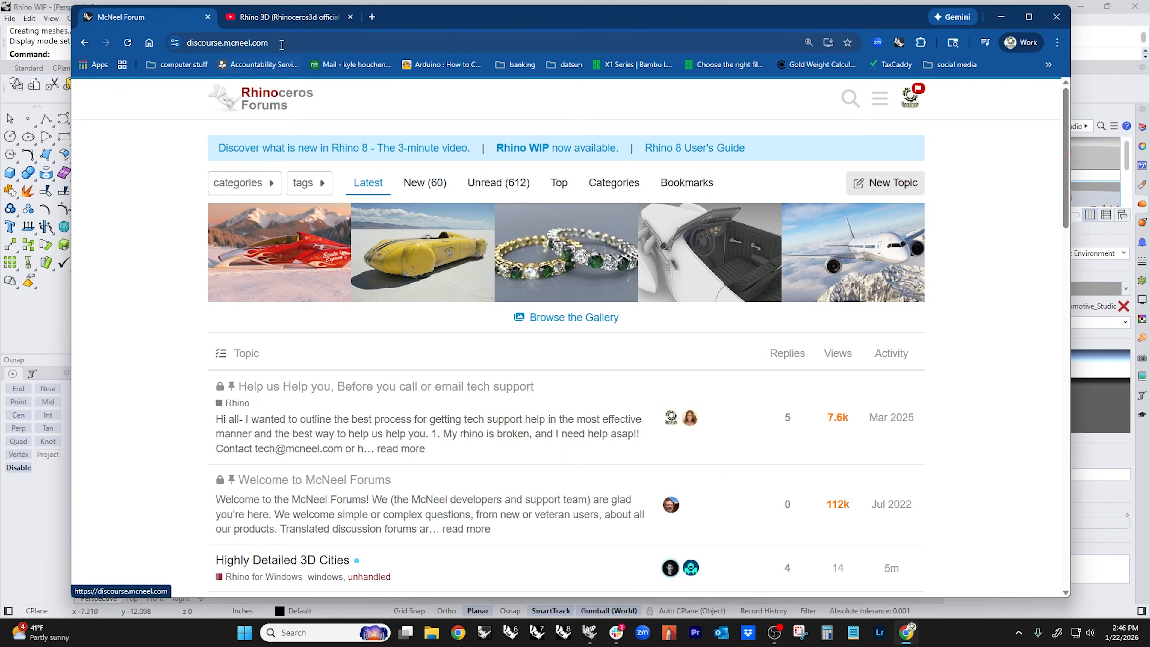
click(282, 44)
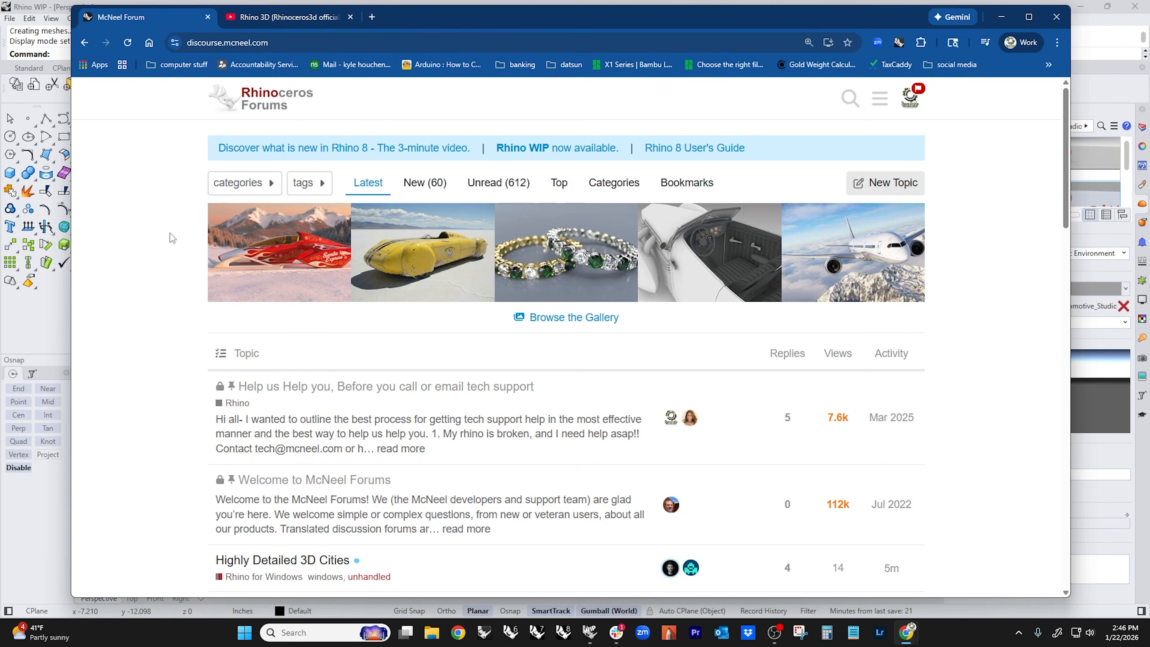